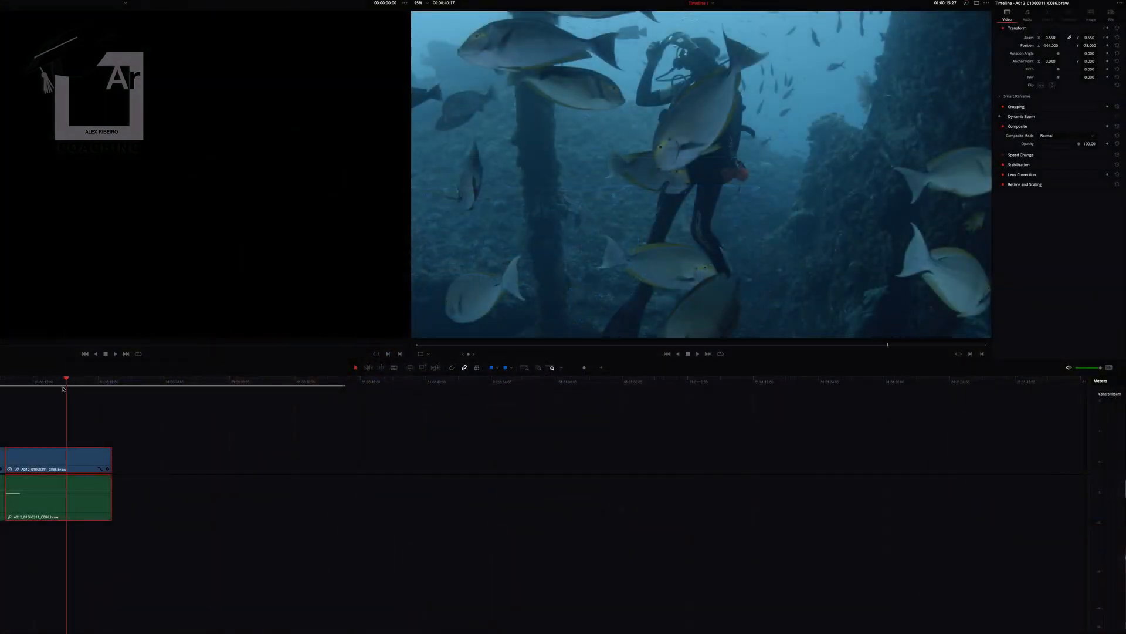
# - Keyframe the underwater clip at 01:00:12:14 with Zoom 0.934 and Position X -11, Y -224, and play back the move
pyautogui.moveTo(64, 389); pyautogui.dragTo(9, 387)
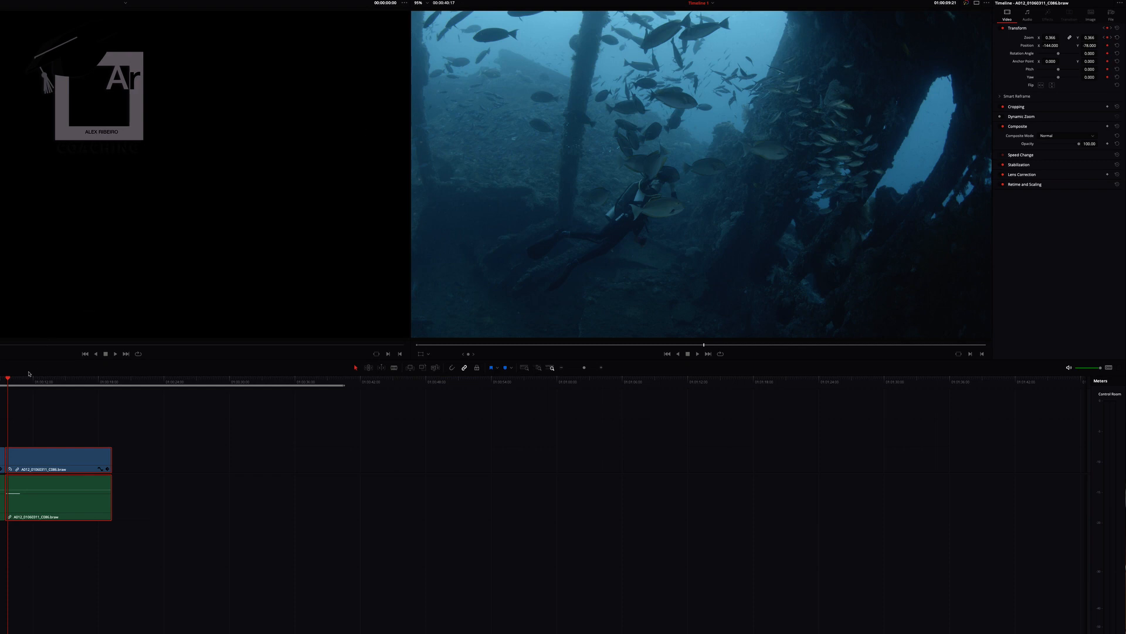
pyautogui.moveTo(8, 381); pyautogui.dragTo(38, 381)
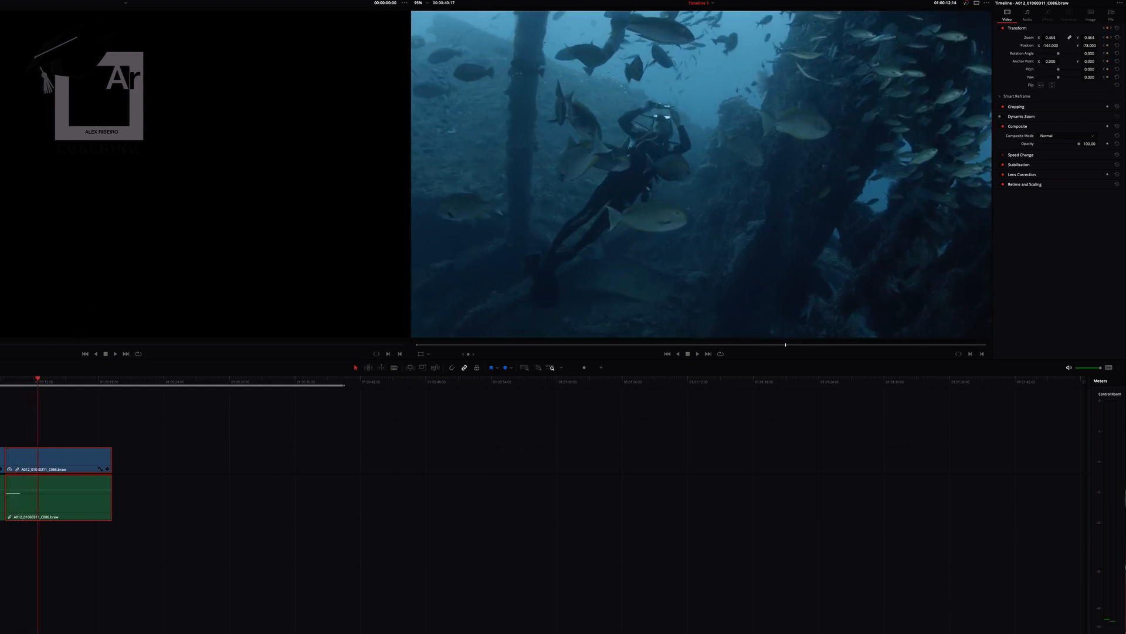
pyautogui.moveTo(1052, 38); pyautogui.dragTo(1106, 46)
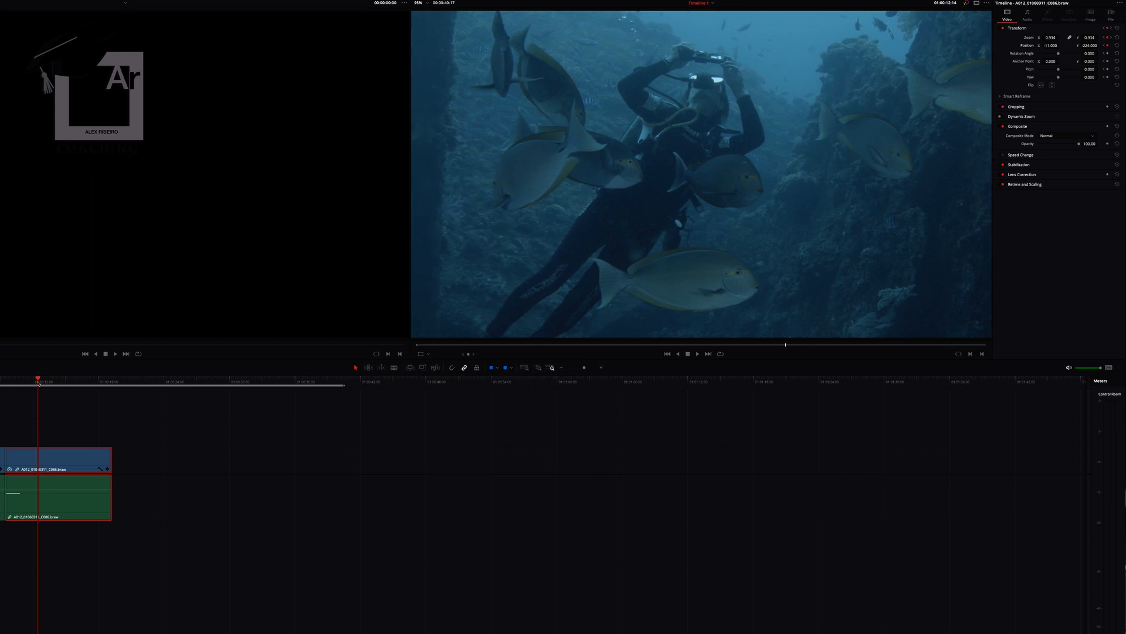
pyautogui.moveTo(39, 382); pyautogui.dragTo(8, 381)
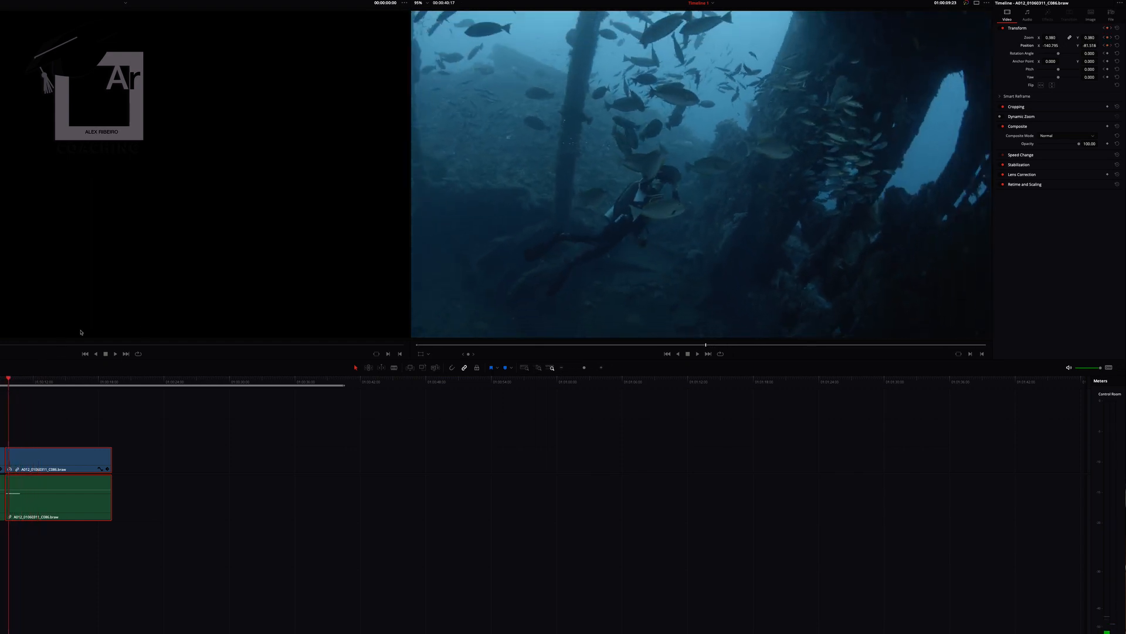
pyautogui.press('space')
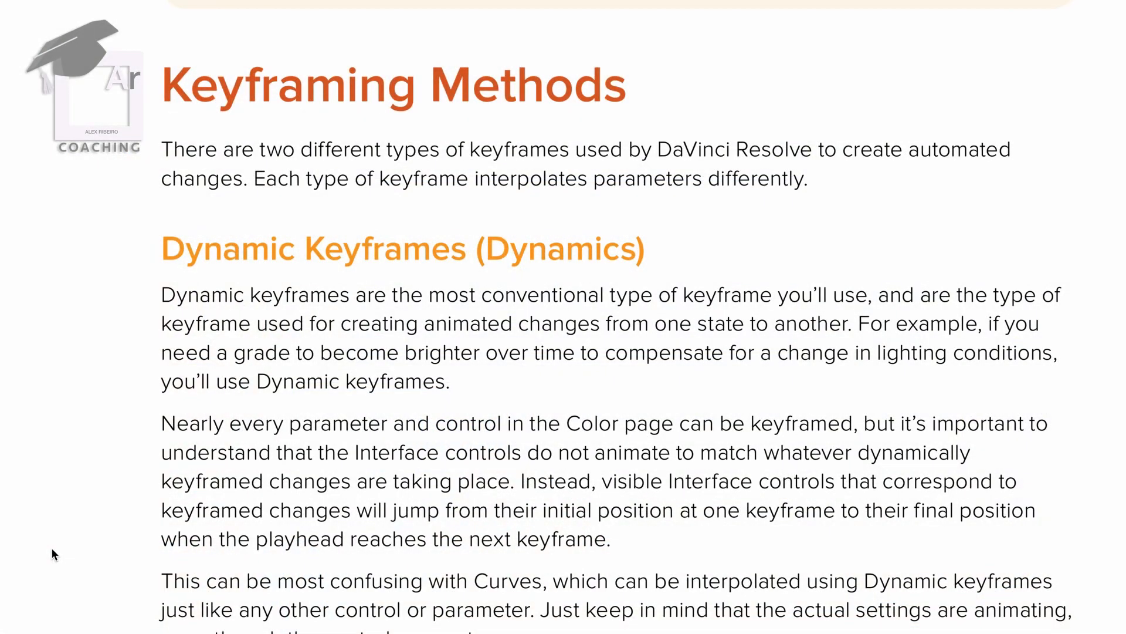
# - Read the manual's Keyframing Methods section on Dynamic Keyframes, down to the steps for animating a node
pyautogui.scroll(-5, 52, 548)
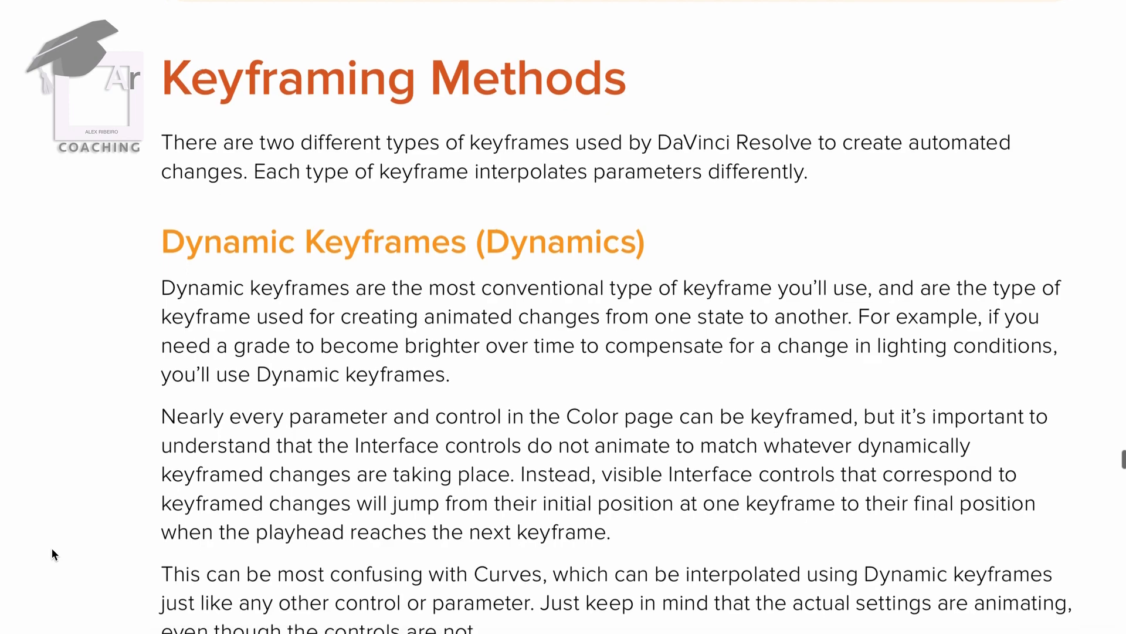
pyautogui.scroll(-5, 52, 548)
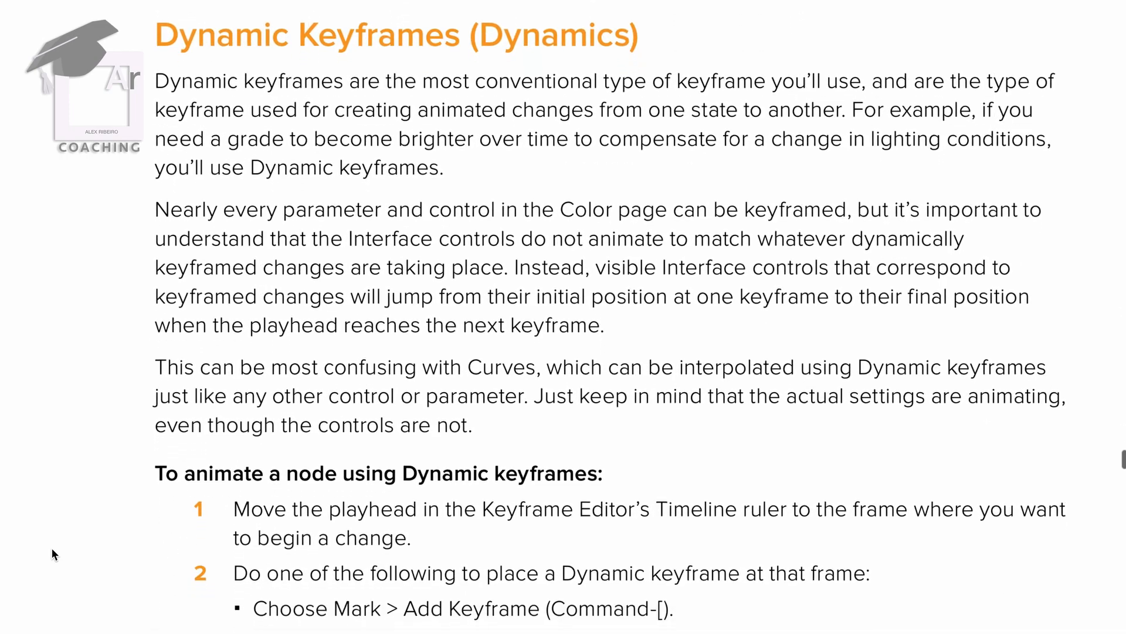
pyautogui.scroll(-5, 51, 548)
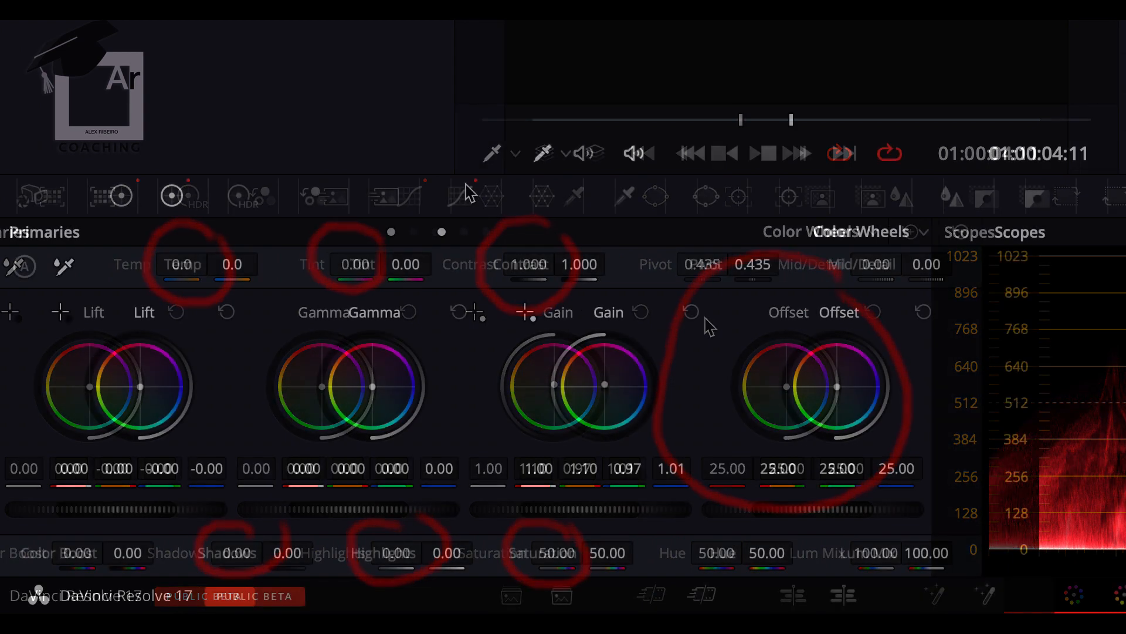
# - Decode the wreck clip's Camera Raw per clip with Color Science Gen 5, Saturation 1.60 and Contrast 1.63
pyautogui.click(467, 192)
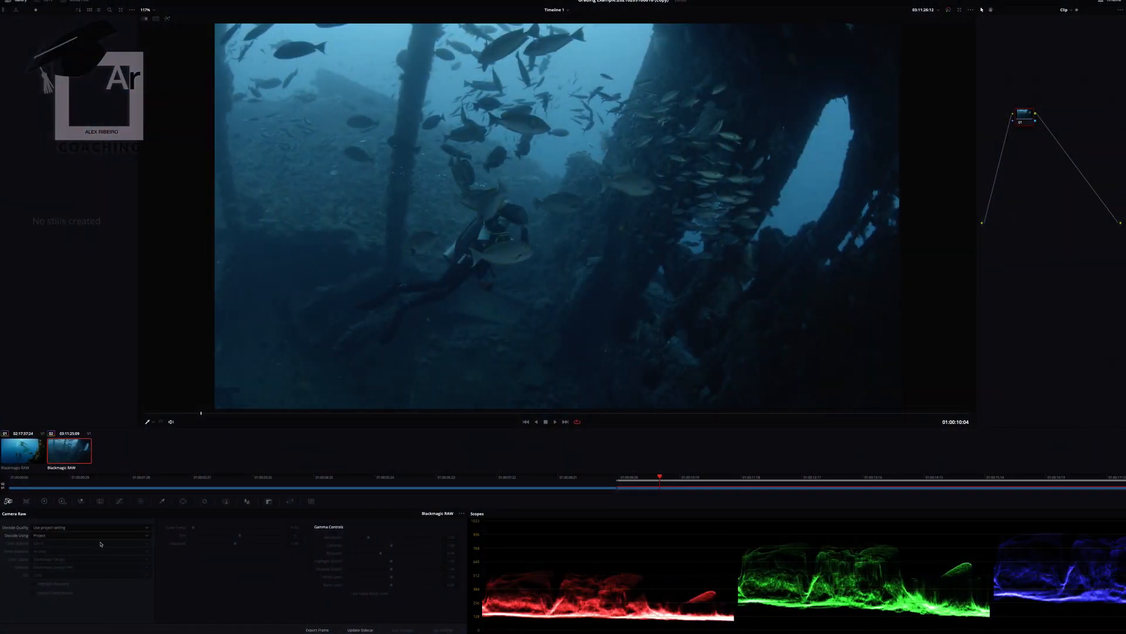
pyautogui.click(94, 564)
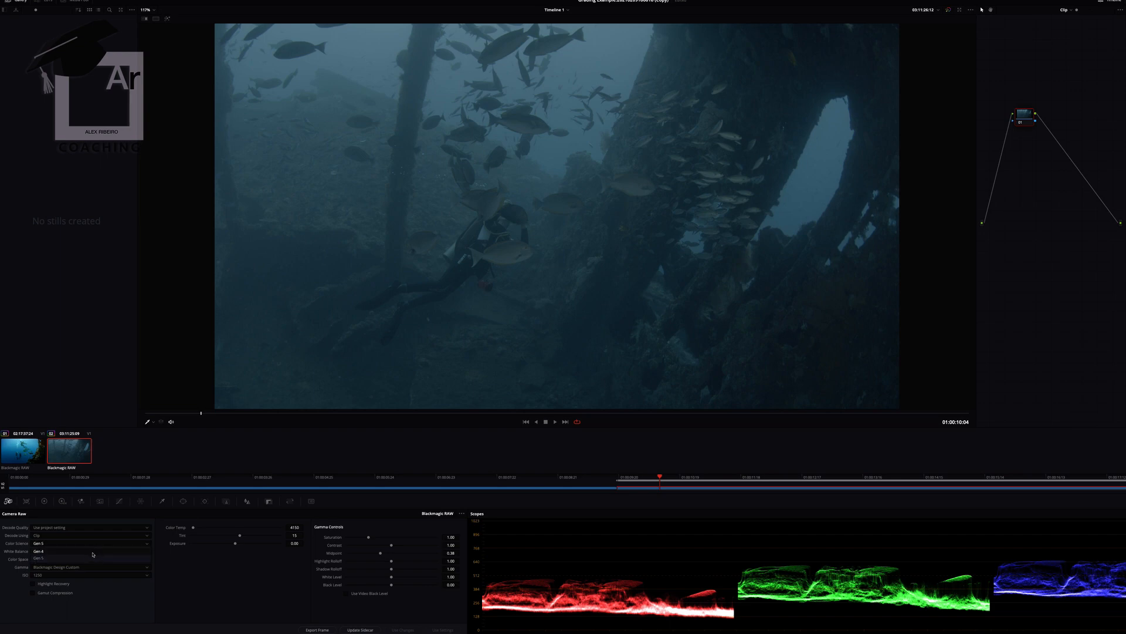
pyautogui.moveTo(368, 539); pyautogui.dragTo(386, 536)
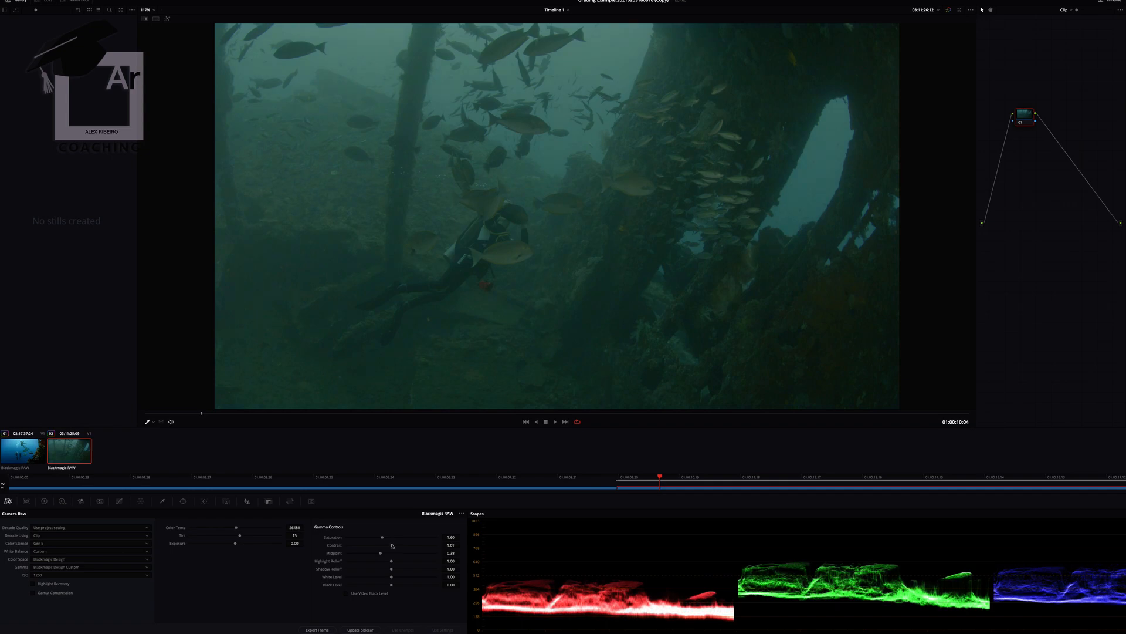
pyautogui.moveTo(392, 544); pyautogui.dragTo(420, 536)
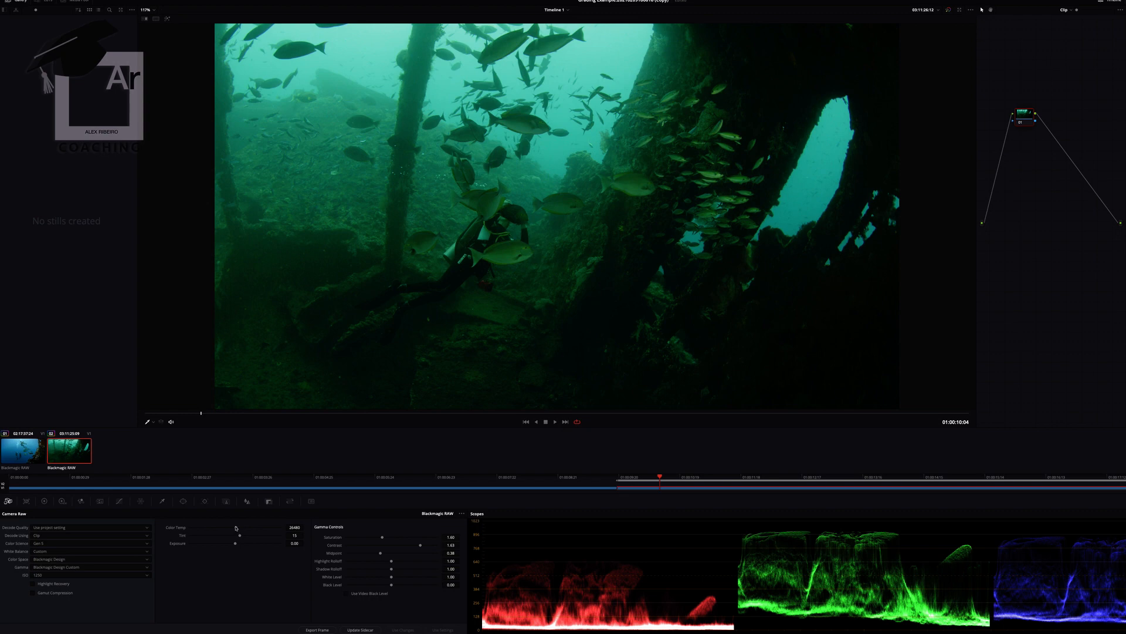
# - Set the raw Color Temp to about 17000, Tint 134, Saturation 1.79, Midpoint 0.45, Highlight Rolloff 1.37 and Shadow Rolloff 0.62
pyautogui.moveTo(235, 528); pyautogui.dragTo(270, 538)
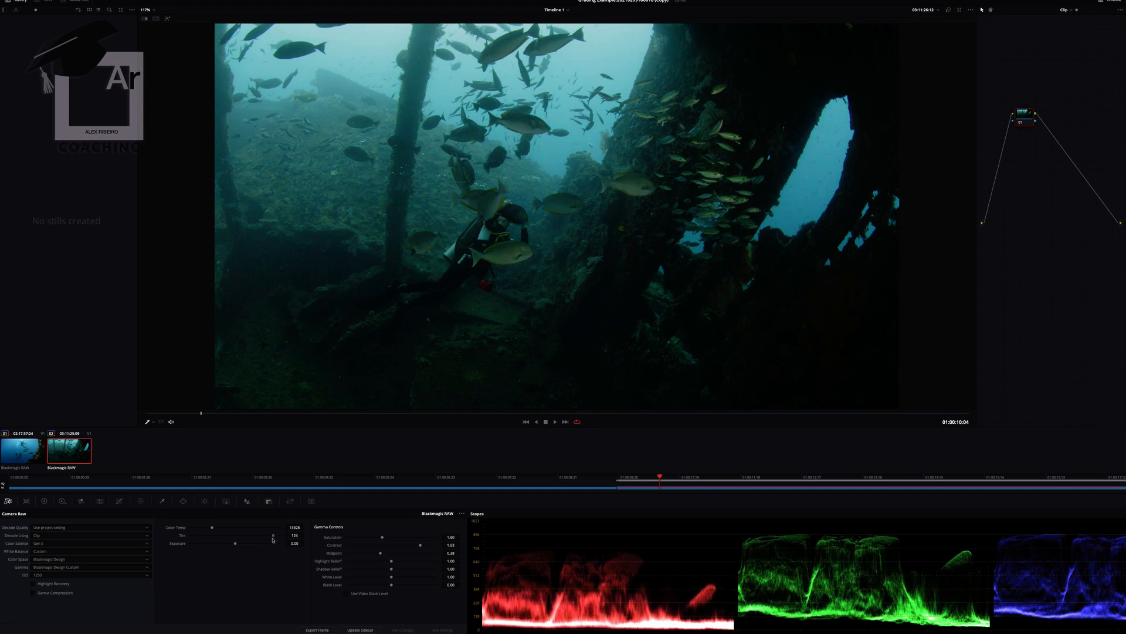
pyautogui.moveTo(213, 530); pyautogui.dragTo(276, 535)
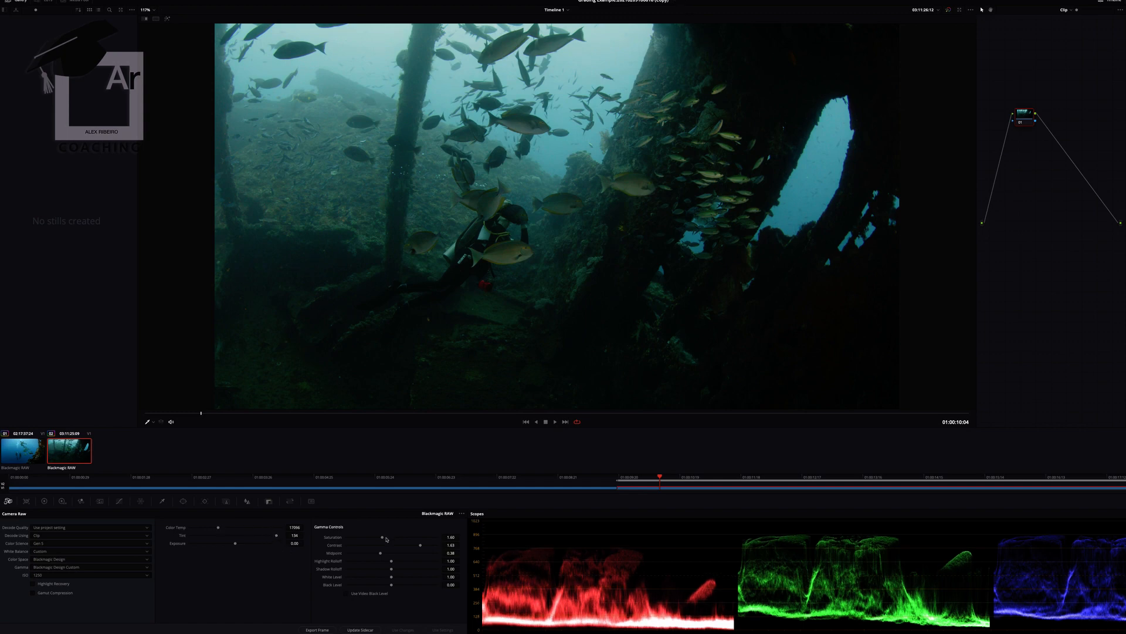
pyautogui.moveTo(383, 539); pyautogui.dragTo(389, 535)
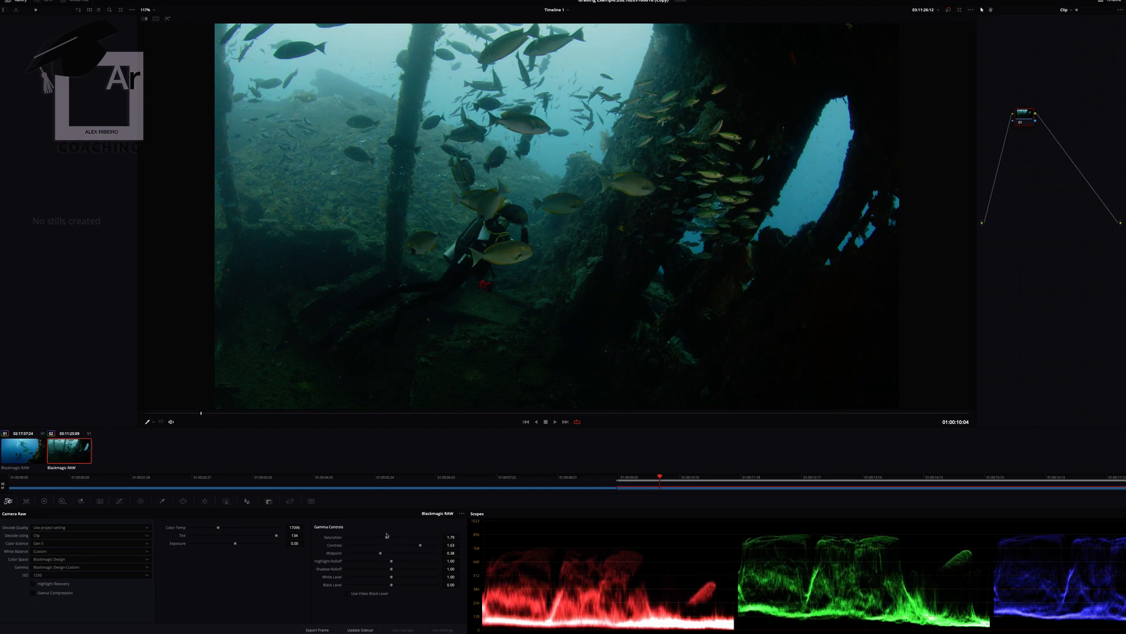
pyautogui.moveTo(382, 555); pyautogui.dragTo(391, 587)
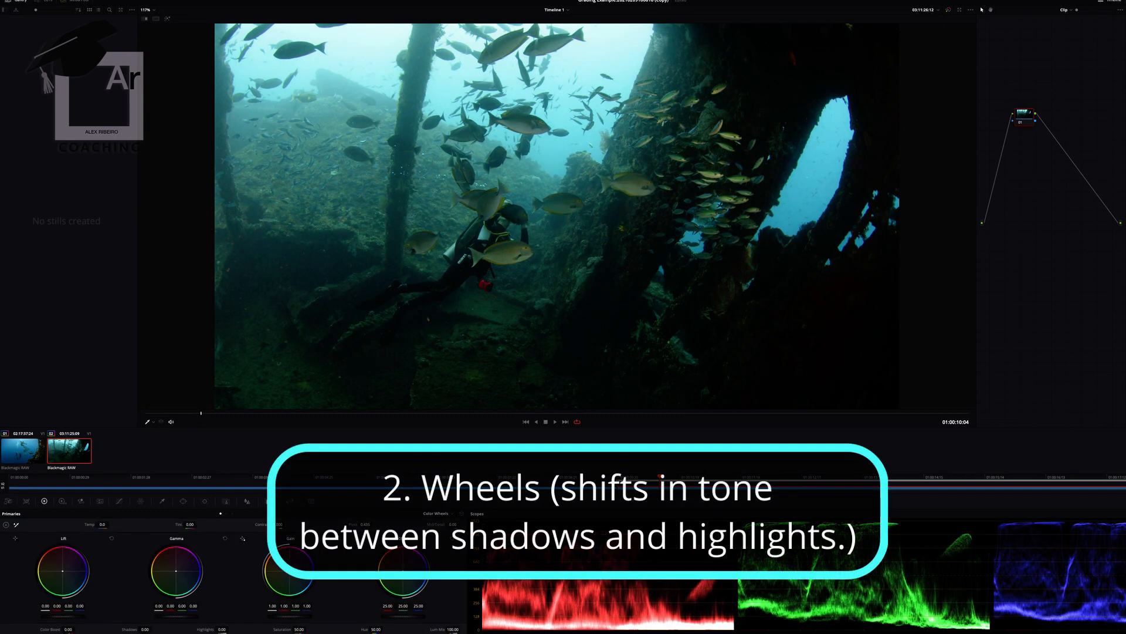
# - Shift the Gain and Lift wheels slightly, with Gain away from red toward blue, and pull the upper part of the red custom curve down
pyautogui.moveTo(293, 572); pyautogui.dragTo(290, 571)
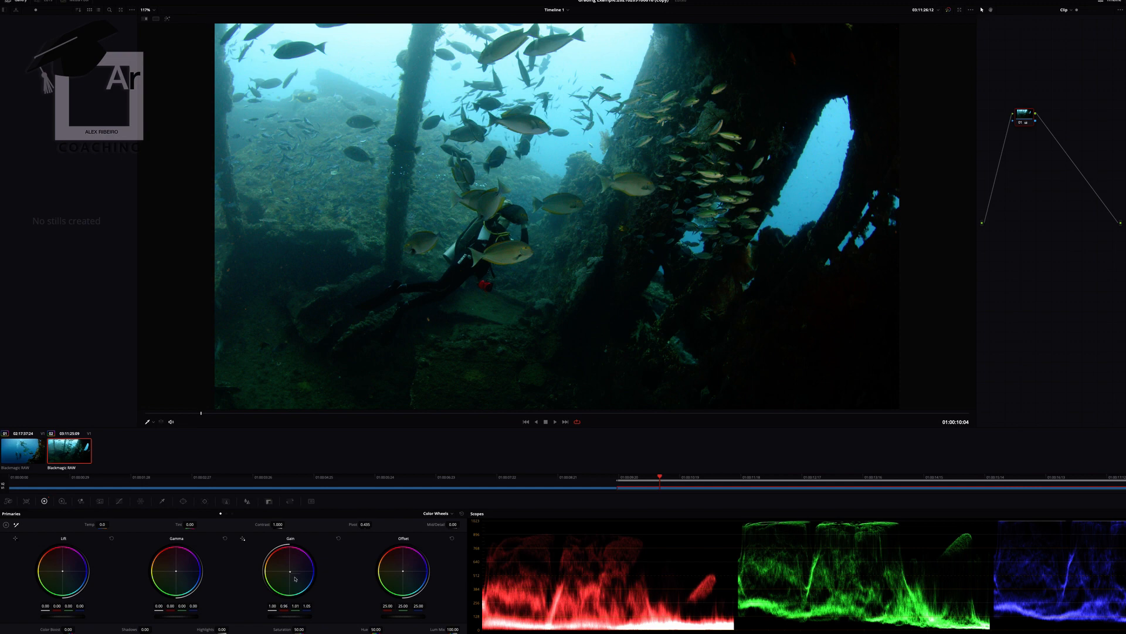
pyautogui.moveTo(62, 571); pyautogui.dragTo(62, 570)
pyautogui.click(119, 502)
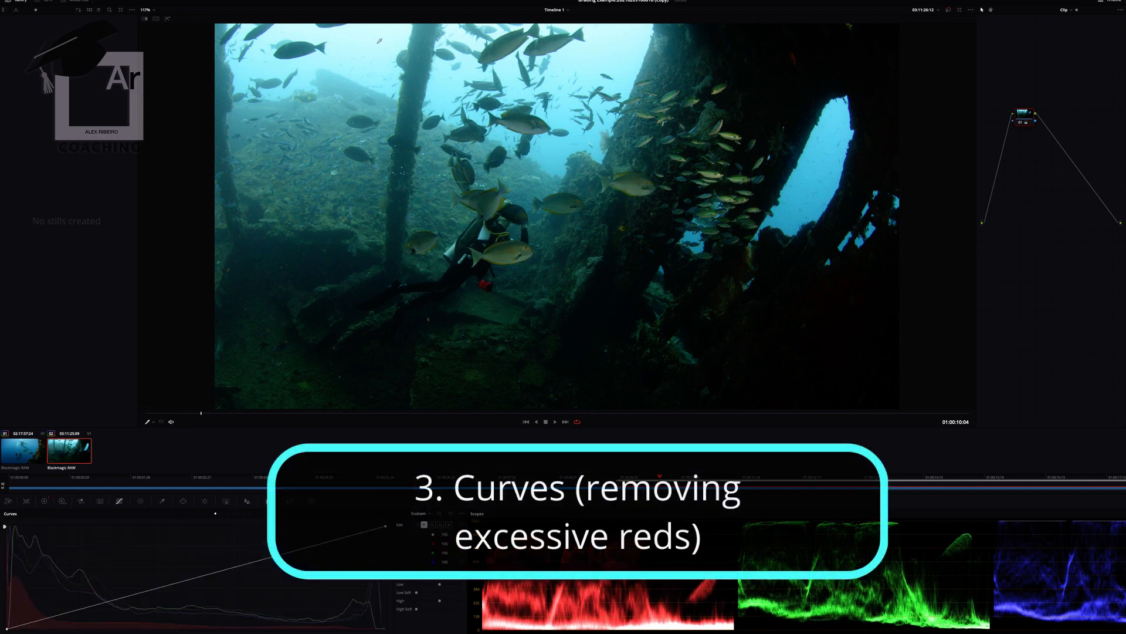
pyautogui.click(433, 525)
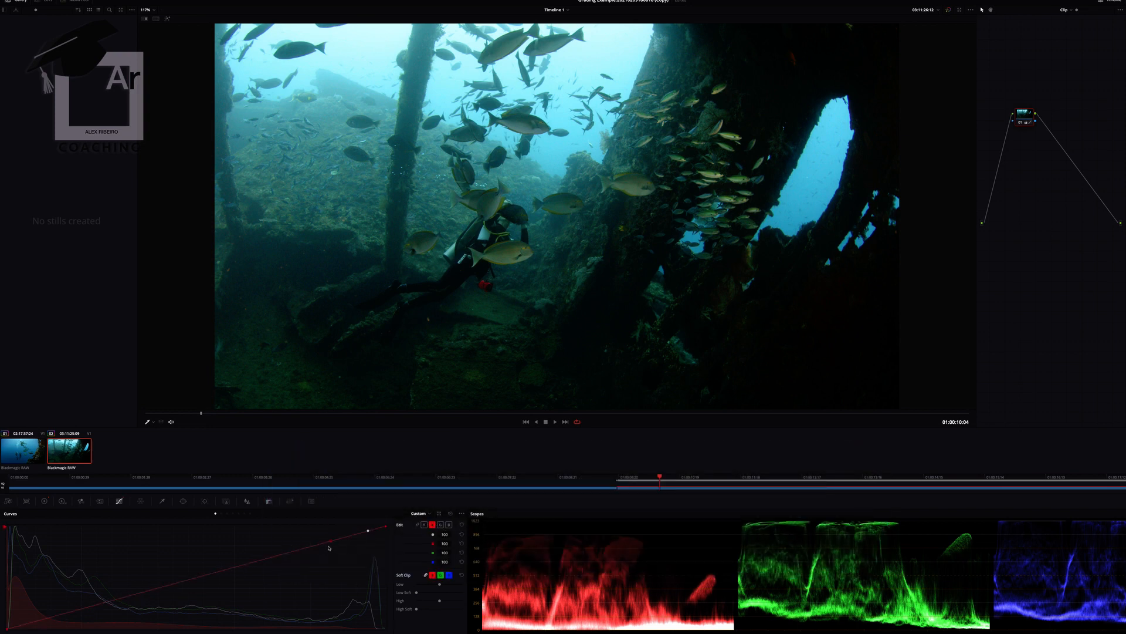
pyautogui.moveTo(330, 544); pyautogui.dragTo(336, 550)
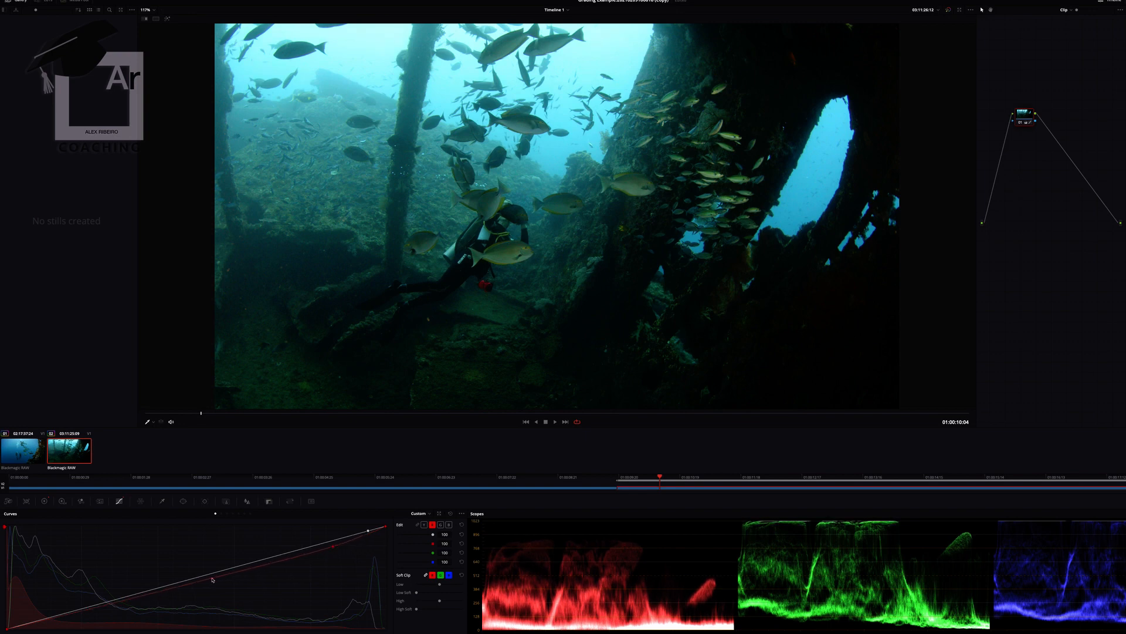
# - Refine the clip's raw settings to Contrast 1.62, Tint 150 and Saturation 1.62
pyautogui.click(8, 502)
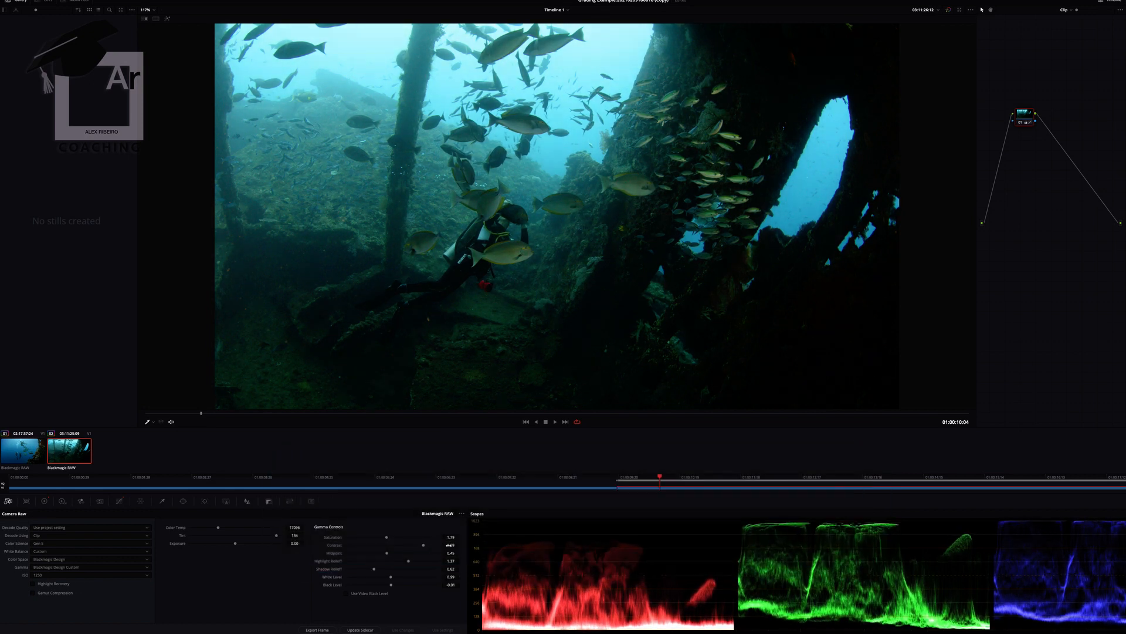
pyautogui.moveTo(422, 545); pyautogui.dragTo(419, 545)
pyautogui.moveTo(277, 537); pyautogui.dragTo(283, 535)
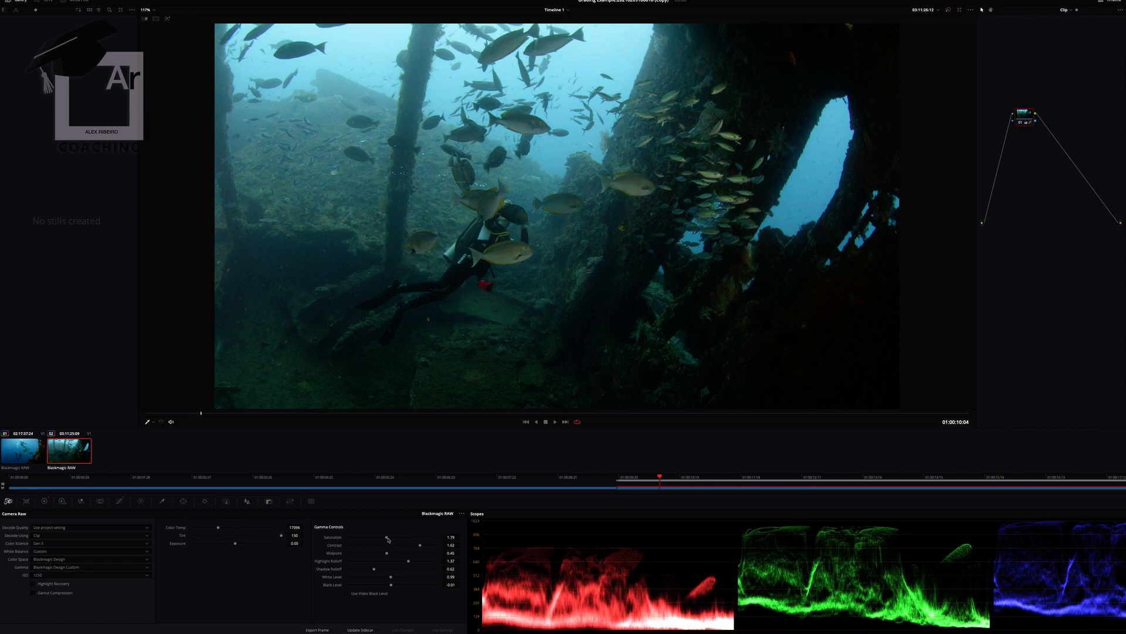
pyautogui.moveTo(388, 539); pyautogui.dragTo(385, 540)
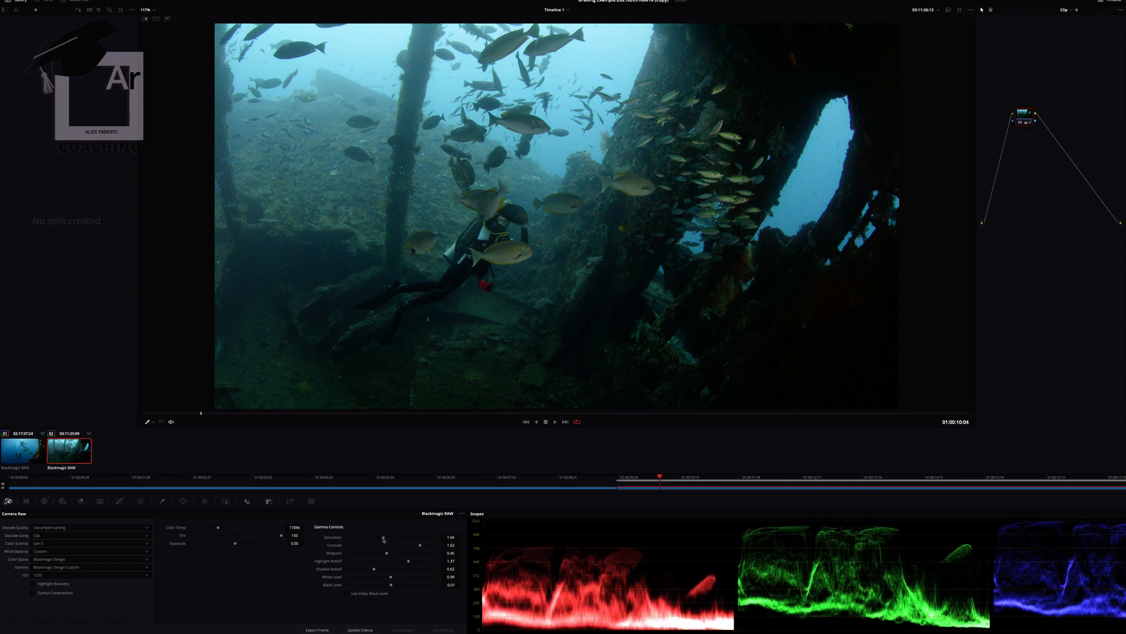
# - Sample the blue water in the wreck's opening on the Hue Vs Sat curve and raise its saturation to about 1.21
pyautogui.click(123, 500)
pyautogui.click(228, 514)
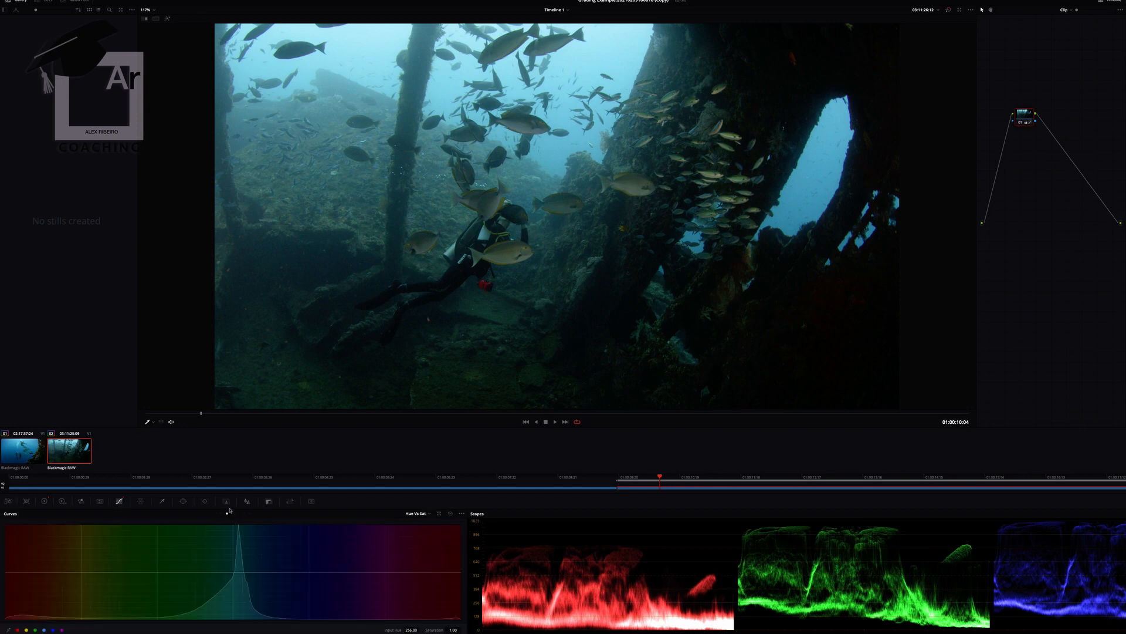
pyautogui.click(811, 191)
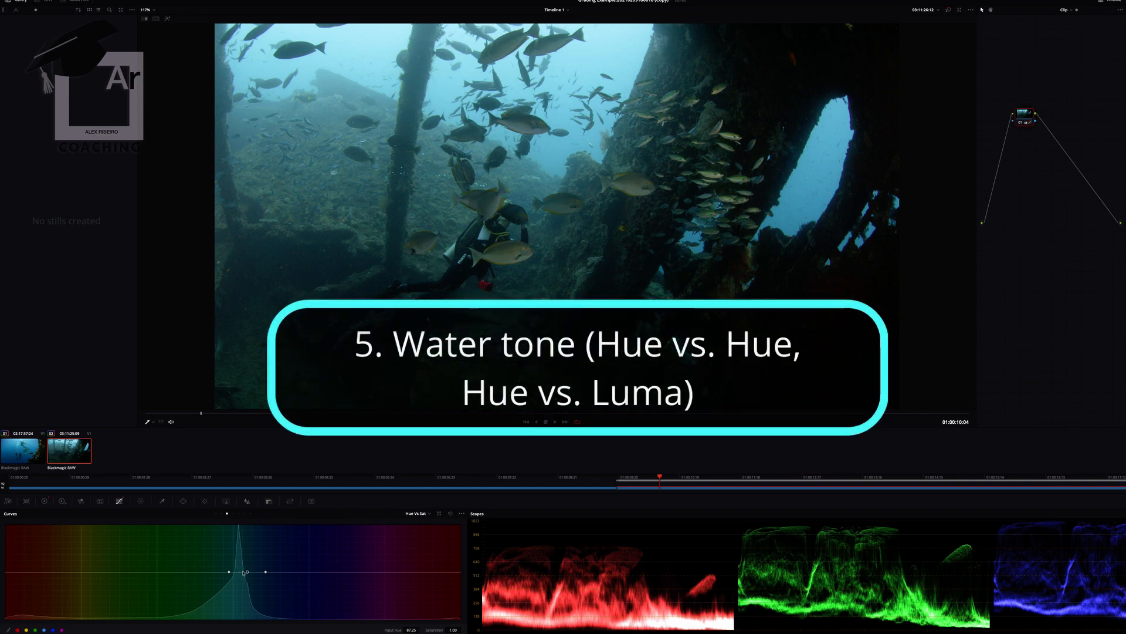
pyautogui.moveTo(244, 573)
pyautogui.mouseDown()
pyautogui.moveTo(248, 552)
pyautogui.moveTo(247, 563)
pyautogui.mouseUp()
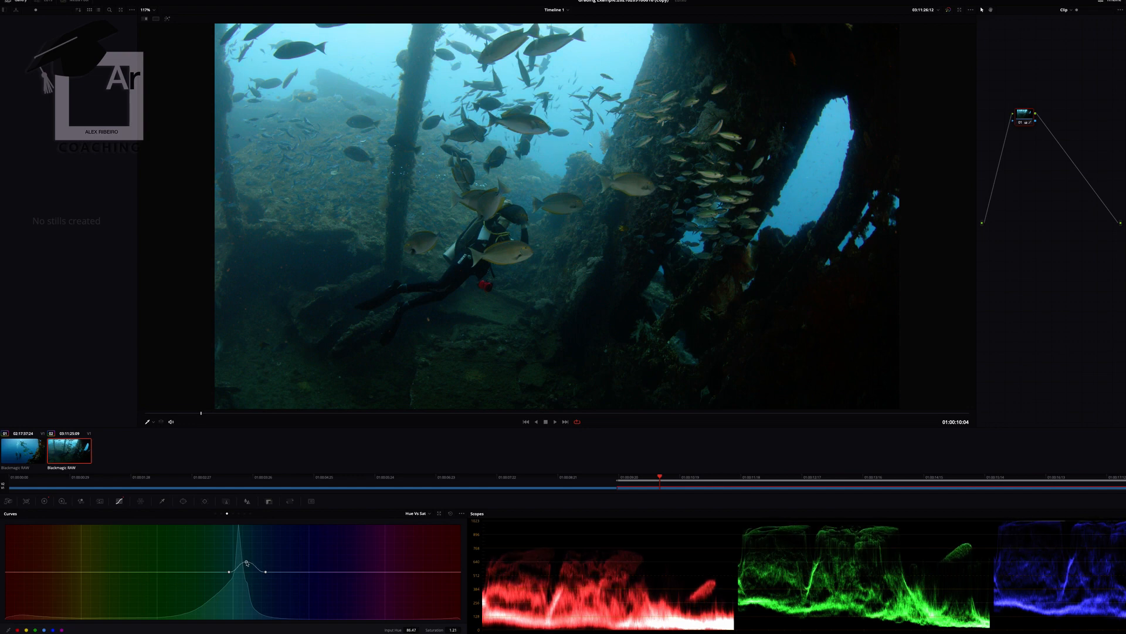
# - Lower the water hue's luminance gain to about 0.95 on Hue Vs Lum, and reduce the orange-red saturation to about 0.88 on Hue Vs Sat
pyautogui.click(233, 514)
pyautogui.moveTo(248, 572); pyautogui.dragTo(249, 574)
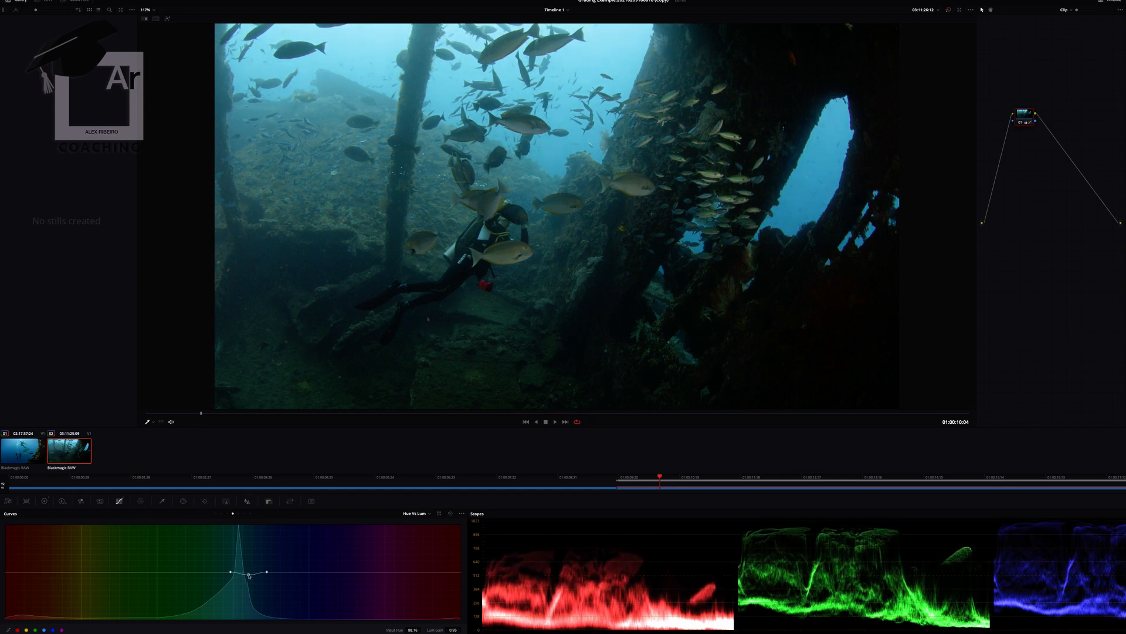
pyautogui.click(227, 514)
pyautogui.moveTo(41, 572)
pyautogui.mouseDown()
pyautogui.moveTo(43, 589)
pyautogui.moveTo(43, 578)
pyautogui.mouseUp()
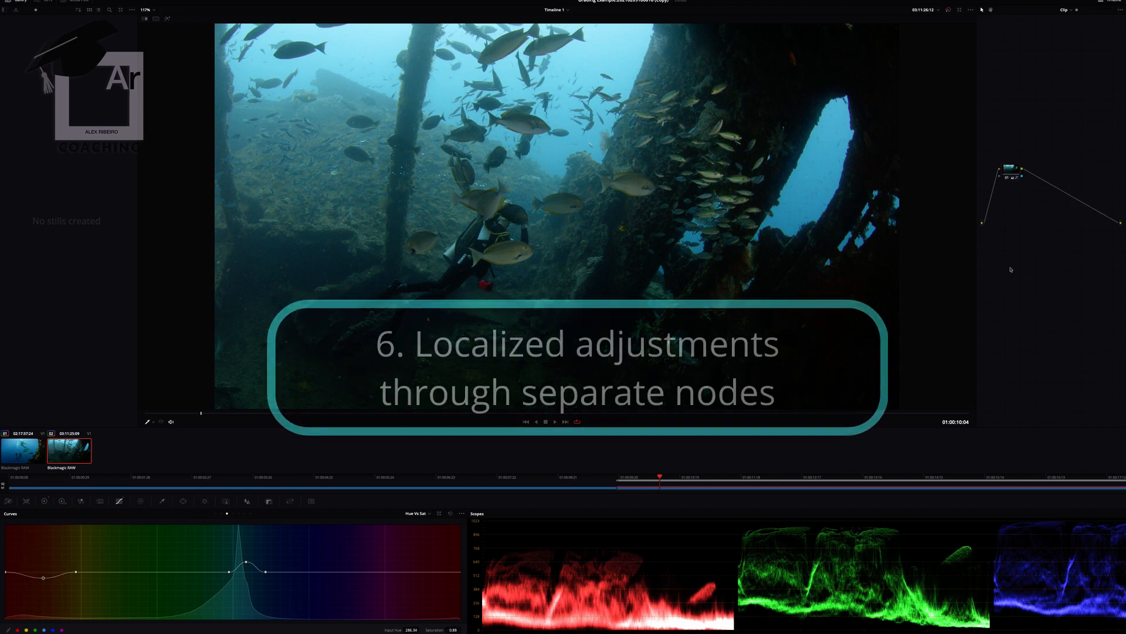
# - Add a second node and insert it on the connection between the first node and the output
pyautogui.rightClick(1011, 270)
pyautogui.moveTo(1035, 274)
pyautogui.click(1100, 281)
pyautogui.moveTo(1022, 274); pyautogui.dragTo(1052, 184)
# - Add a circular window to the second node and enlarge it with a soft edge of about 33 over the diver and surrounding wreck floor
pyautogui.click(183, 501)
pyautogui.click(13, 556)
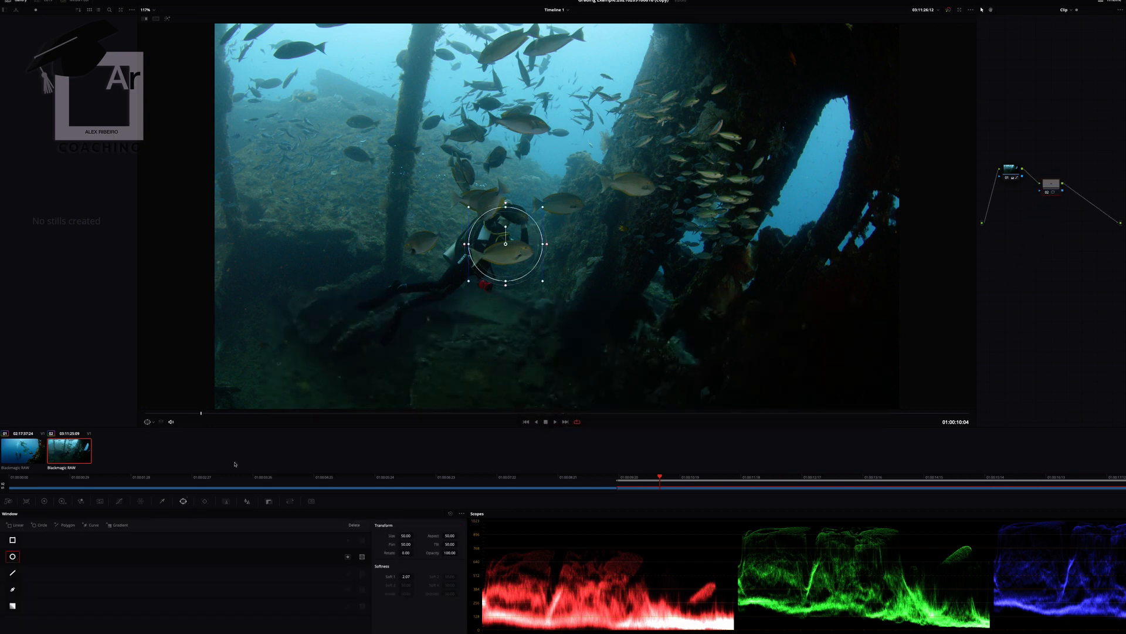
pyautogui.moveTo(468, 280); pyautogui.dragTo(258, 344)
pyautogui.moveTo(304, 244); pyautogui.dragTo(228, 244)
pyautogui.moveTo(482, 206); pyautogui.dragTo(345, 197)
pyautogui.moveTo(774, 235); pyautogui.dragTo(800, 235)
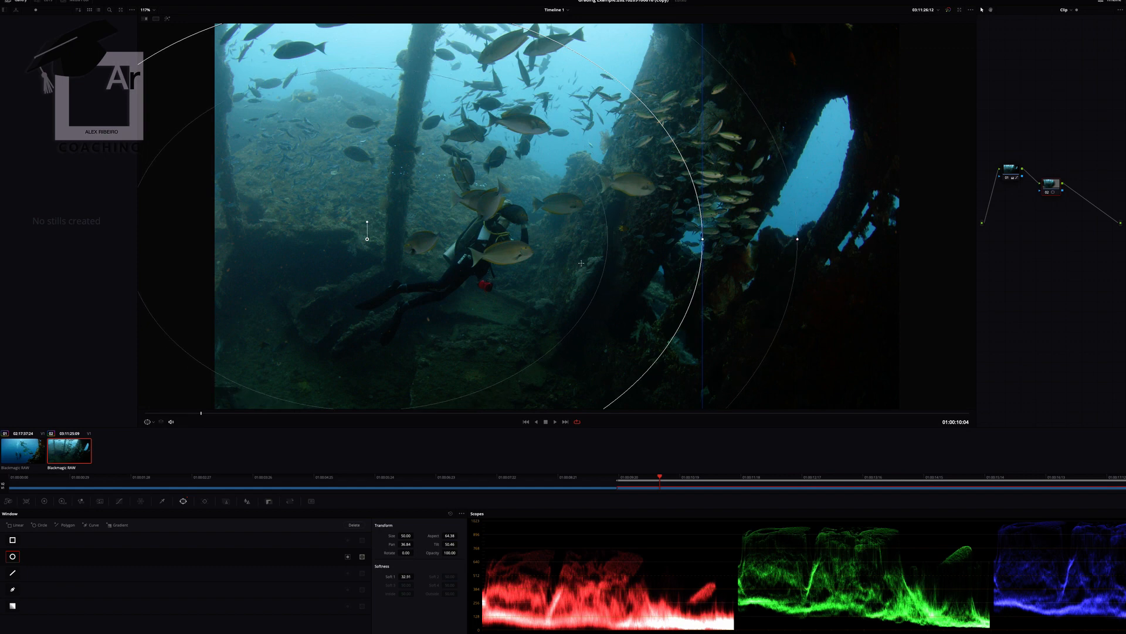
pyautogui.moveTo(583, 249); pyautogui.dragTo(568, 255)
# - Darken the windowed area by lowering the shadows on the luma custom curve, and shift the Lift wheel slightly toward red
pyautogui.click(120, 501)
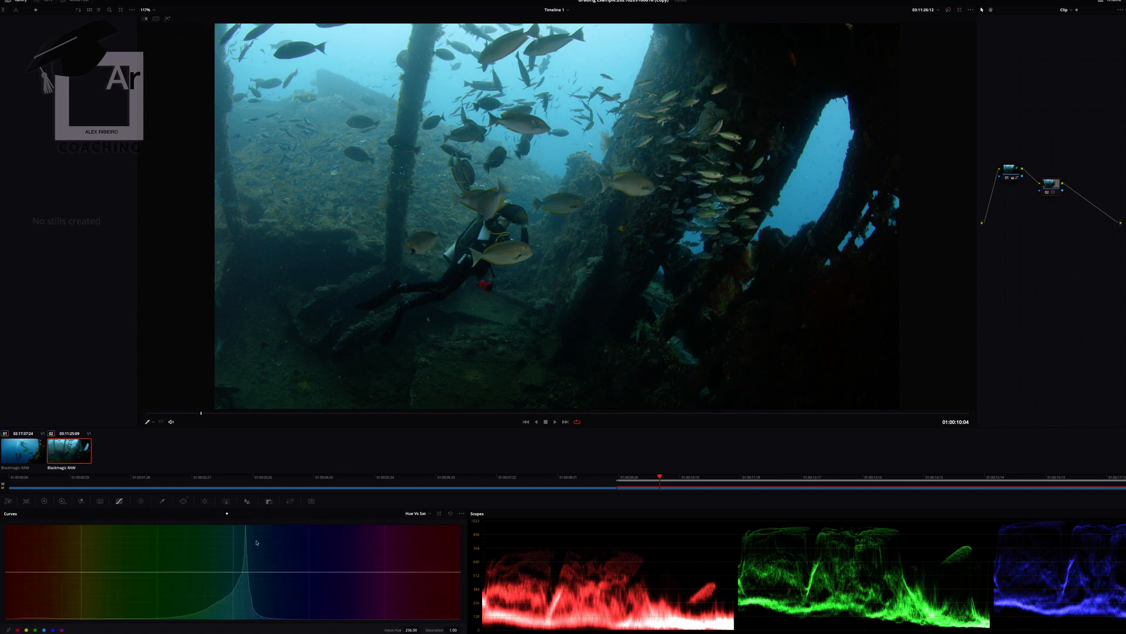
pyautogui.click(208, 519)
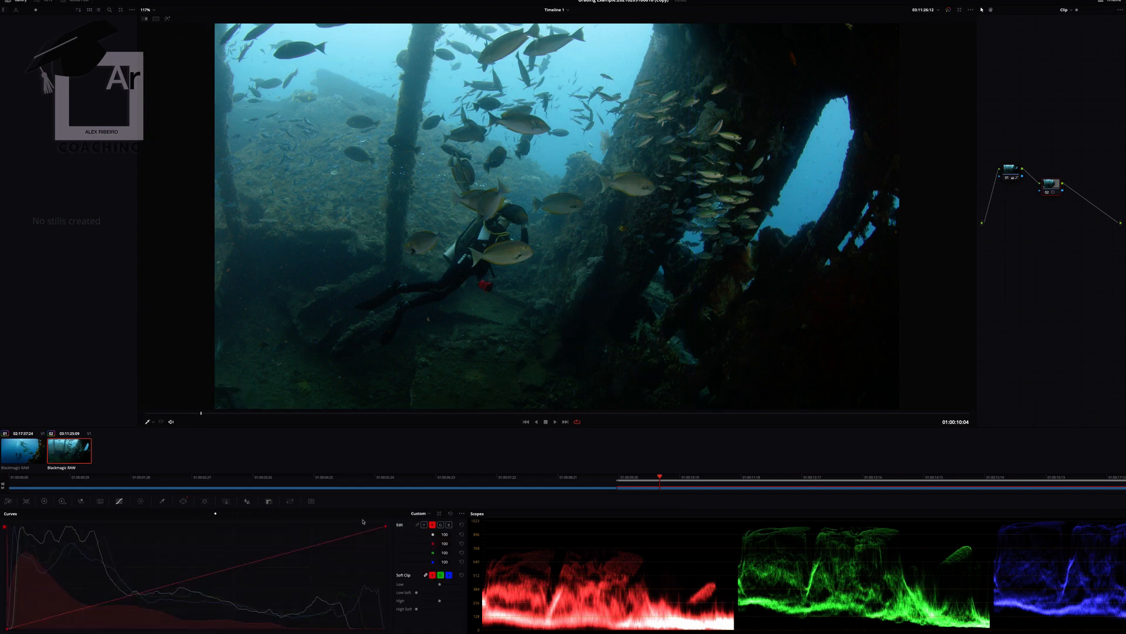
pyautogui.click(424, 524)
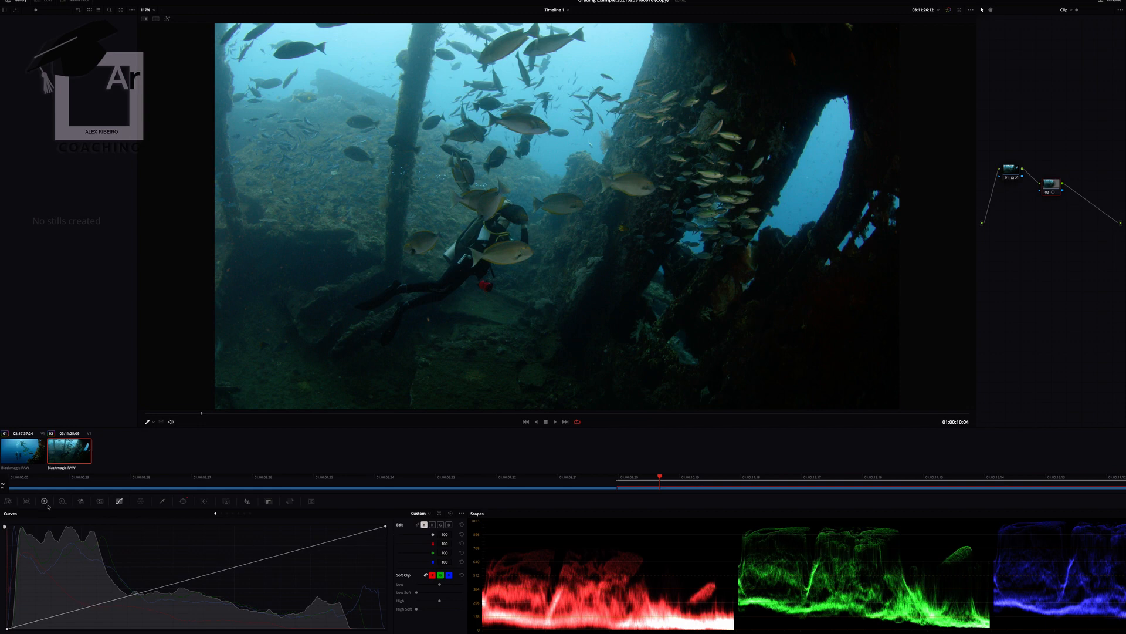
pyautogui.moveTo(95, 609); pyautogui.dragTo(101, 614)
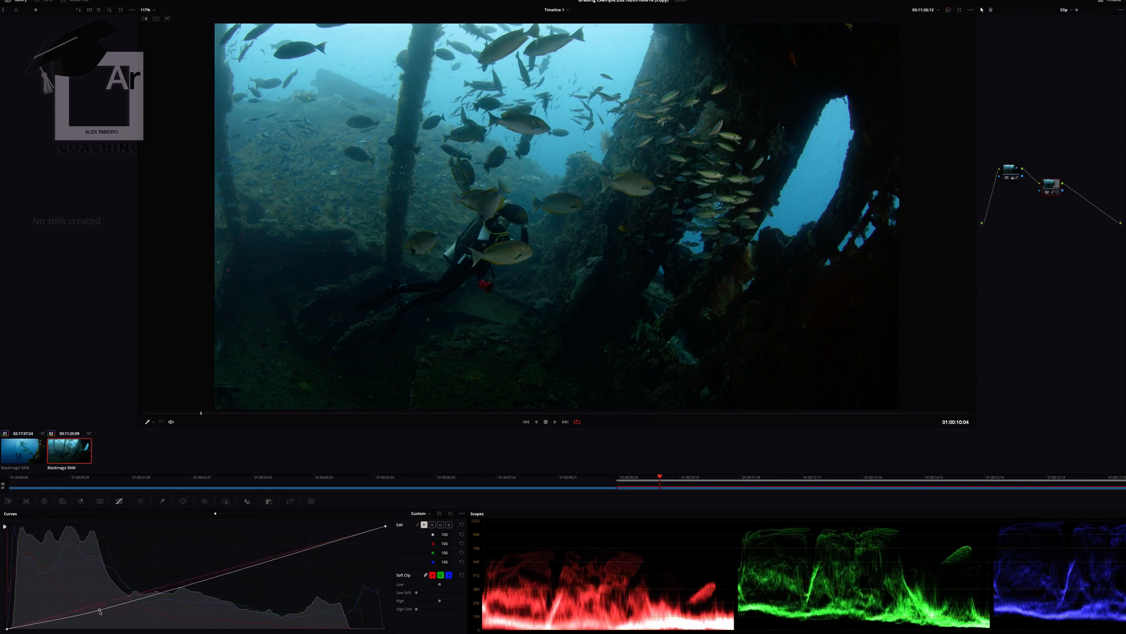
pyautogui.click(44, 501)
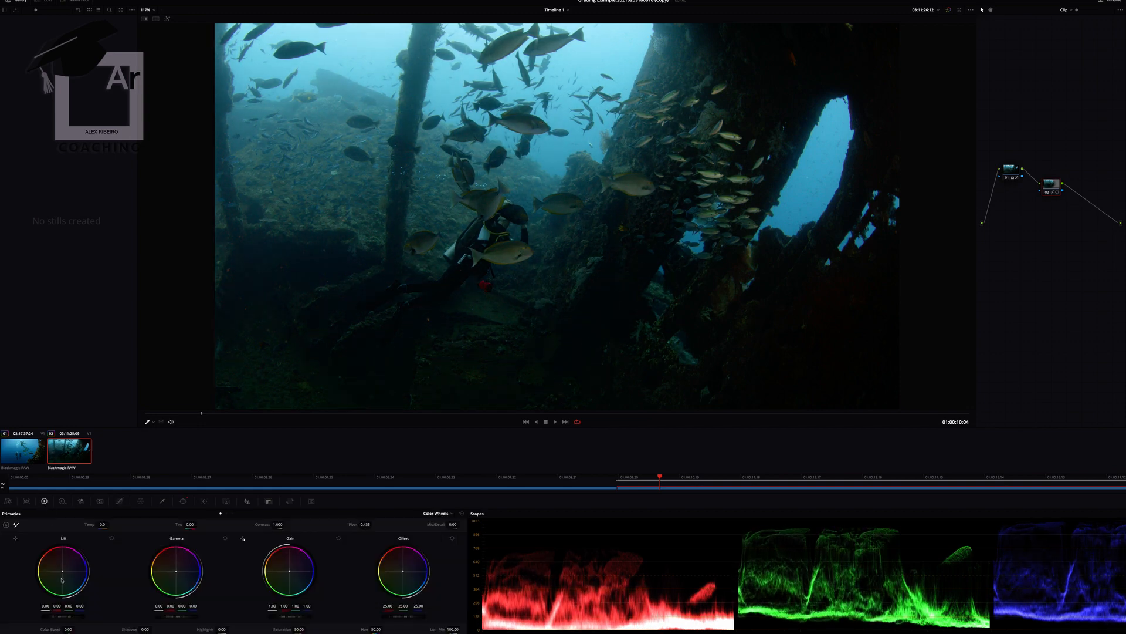
pyautogui.moveTo(62, 571); pyautogui.dragTo(62, 569)
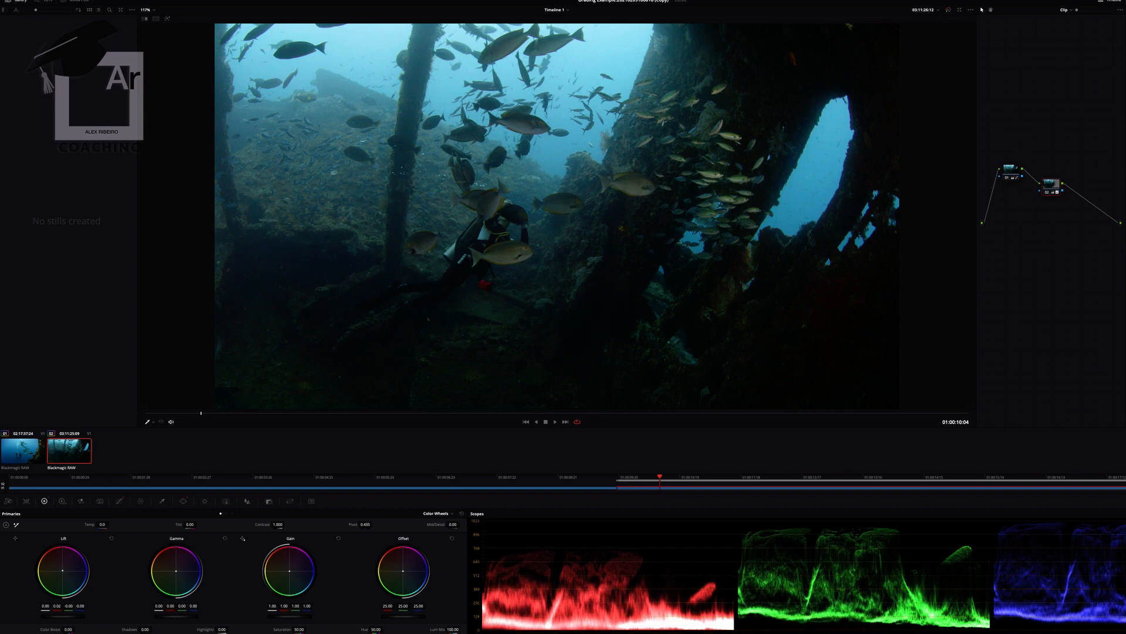
# - Lower the highlights slightly on the second node's luma curve and compare the image with that node disabled and enabled
pyautogui.click(120, 501)
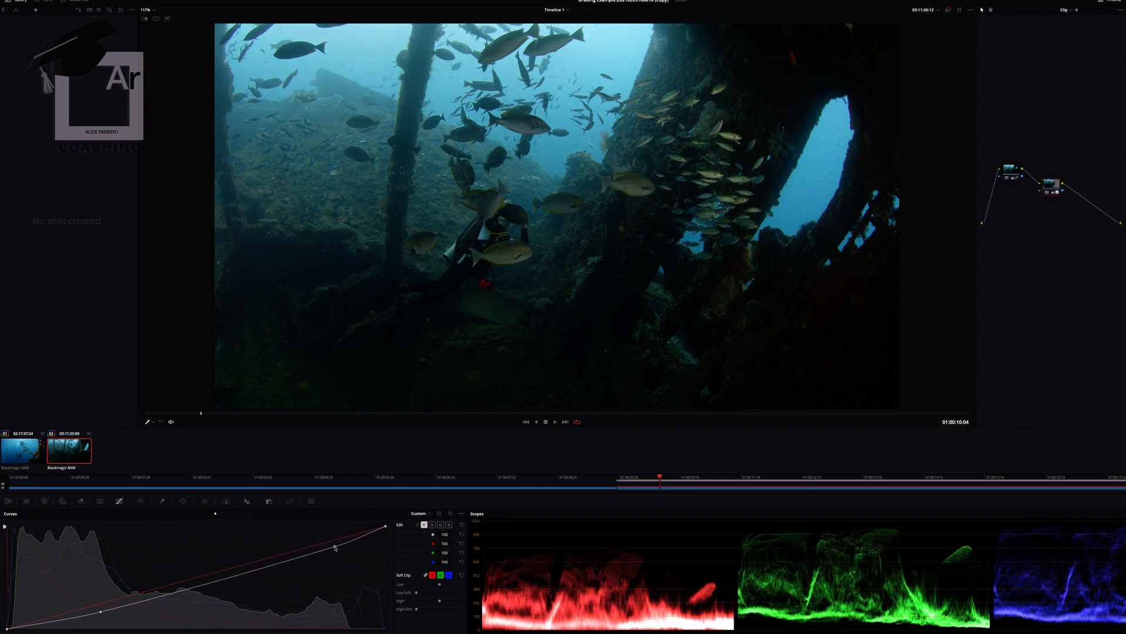
pyautogui.moveTo(334, 542); pyautogui.dragTo(334, 545)
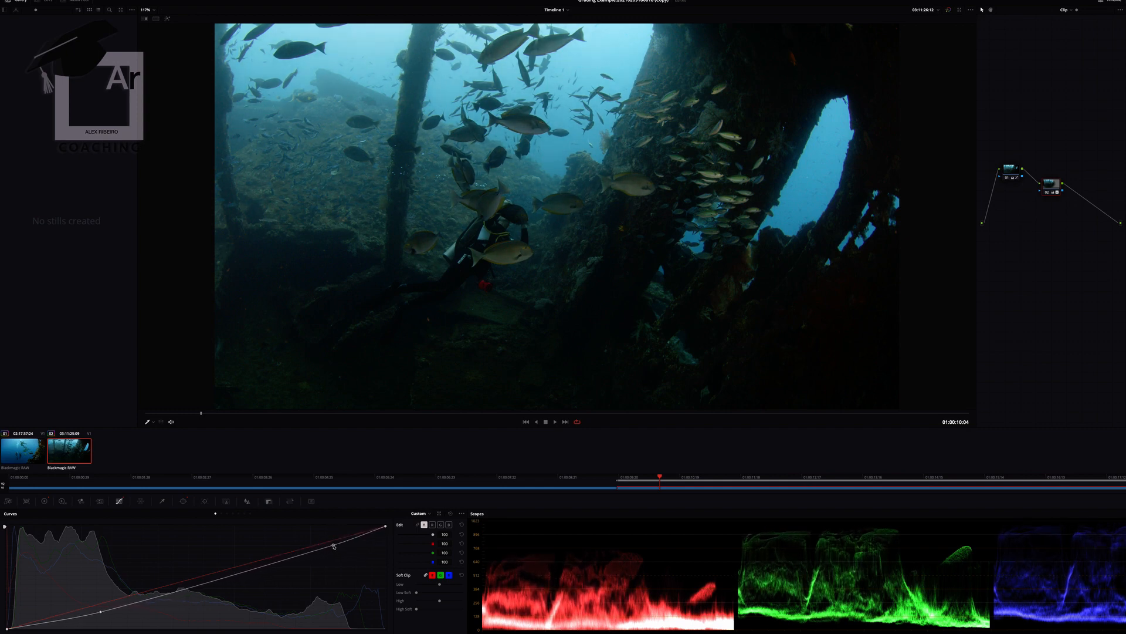
pyautogui.click(44, 501)
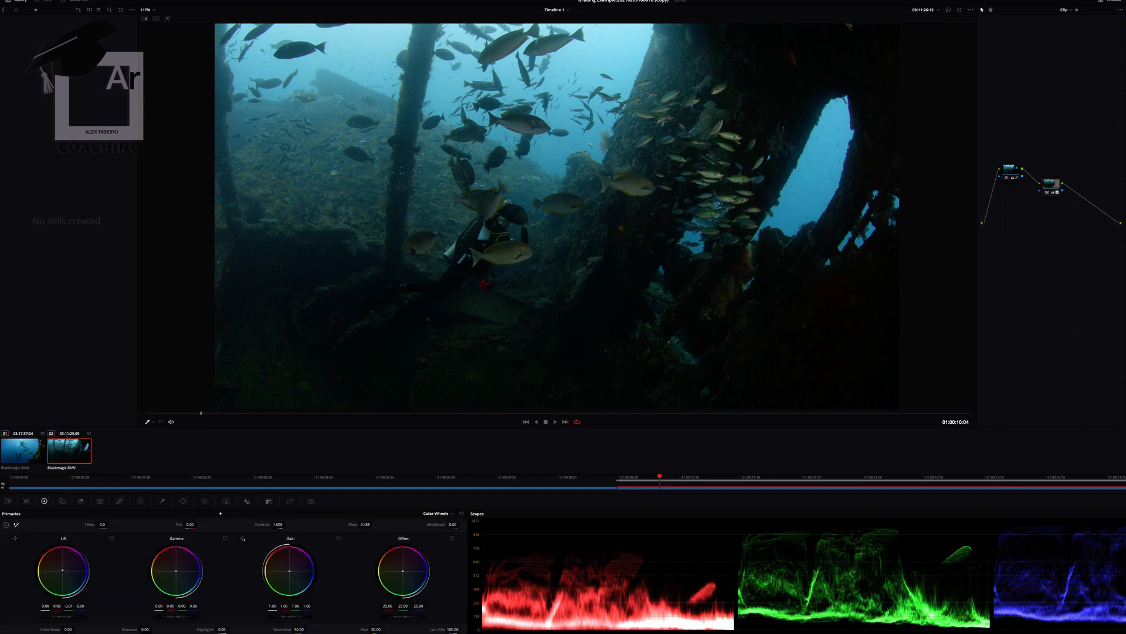
pyautogui.press('super+d')
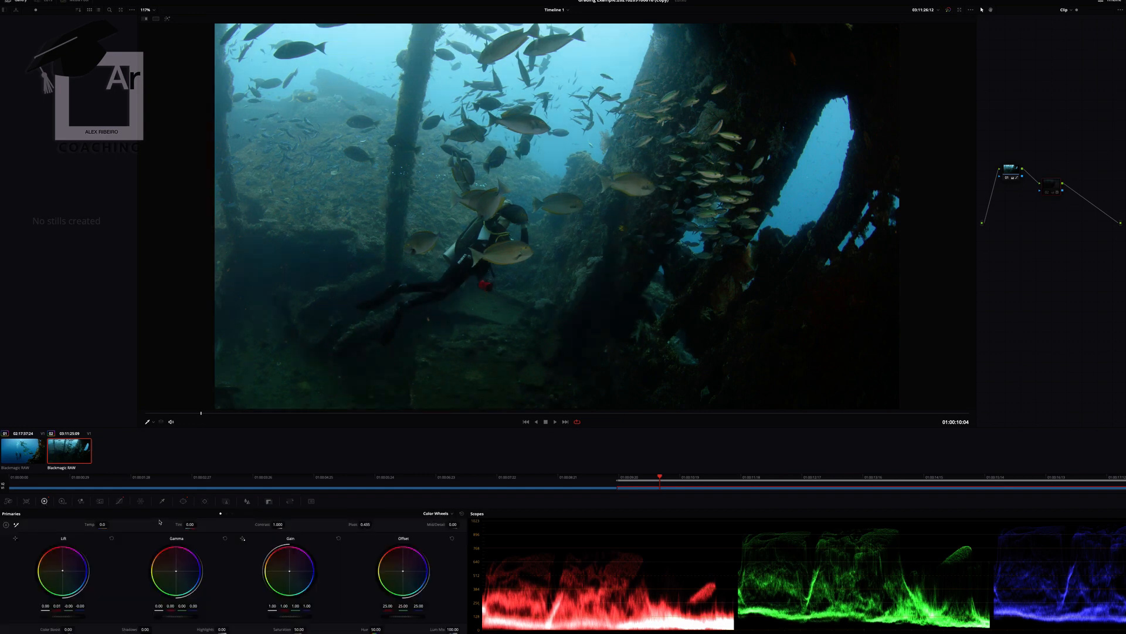
pyautogui.press('super+d')
# - At 01:00:16:28, insert a third node before the output and set its Highlights to -3 and Shadows to -40
pyautogui.moveTo(621, 476); pyautogui.dragTo(1124, 403)
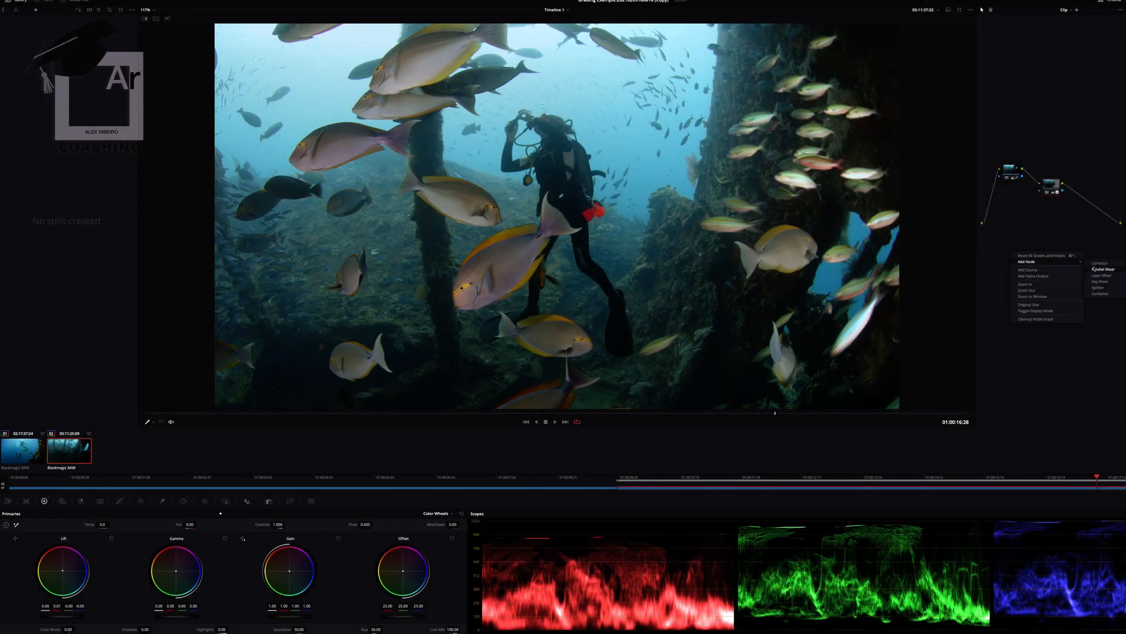
pyautogui.click(1095, 268)
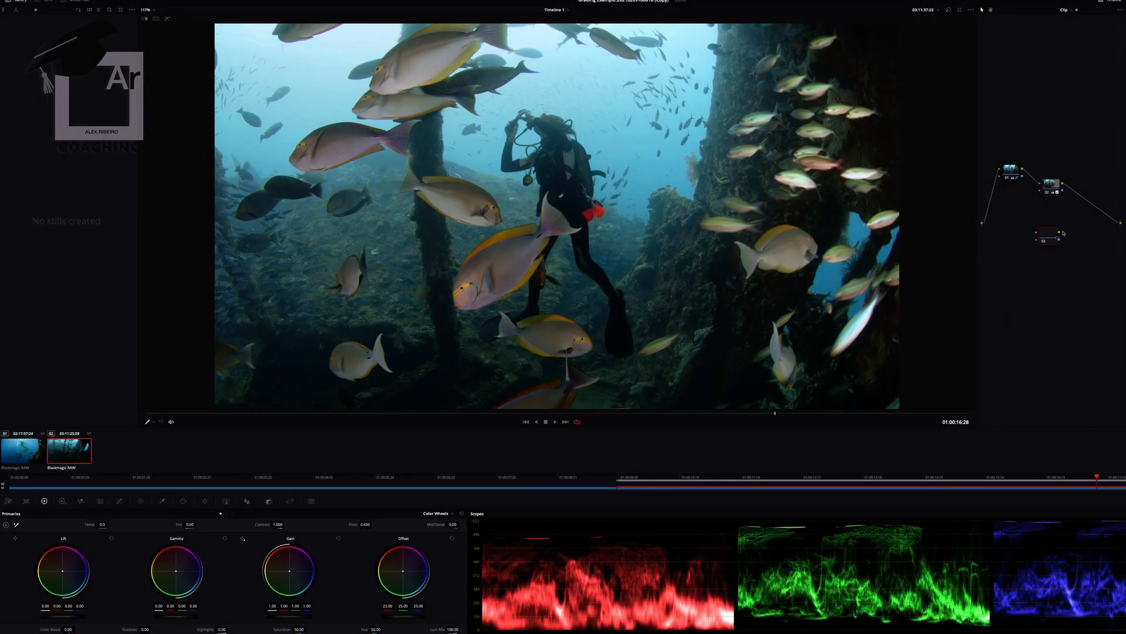
pyautogui.moveTo(1053, 240); pyautogui.dragTo(1102, 212)
pyautogui.moveTo(223, 629); pyautogui.dragTo(231, 629)
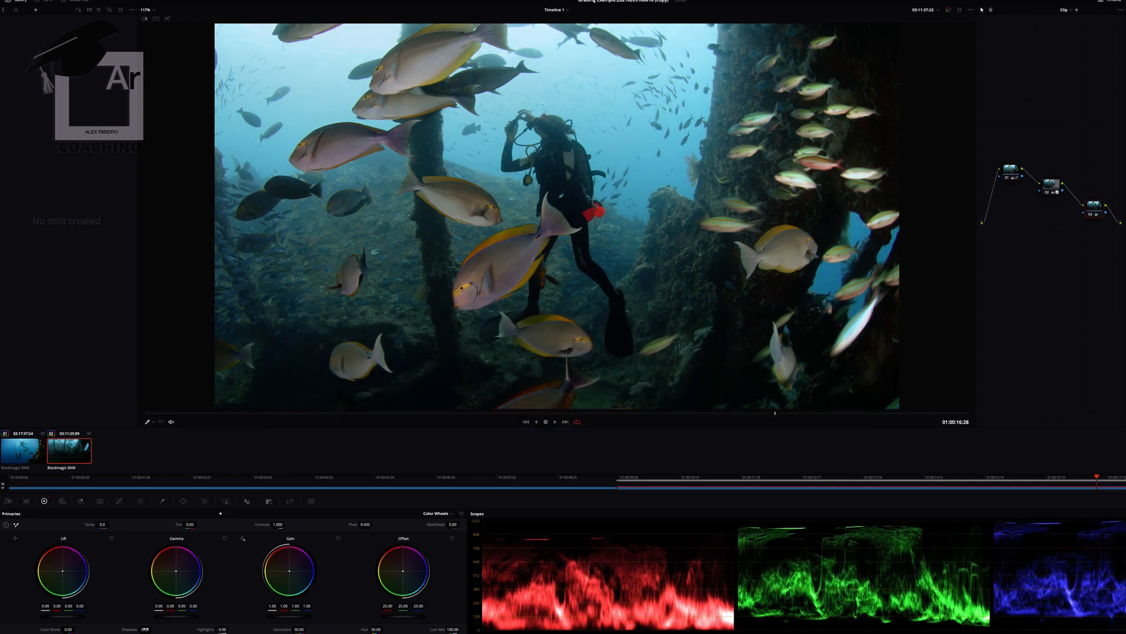
pyautogui.moveTo(154, 629); pyautogui.dragTo(154, 629)
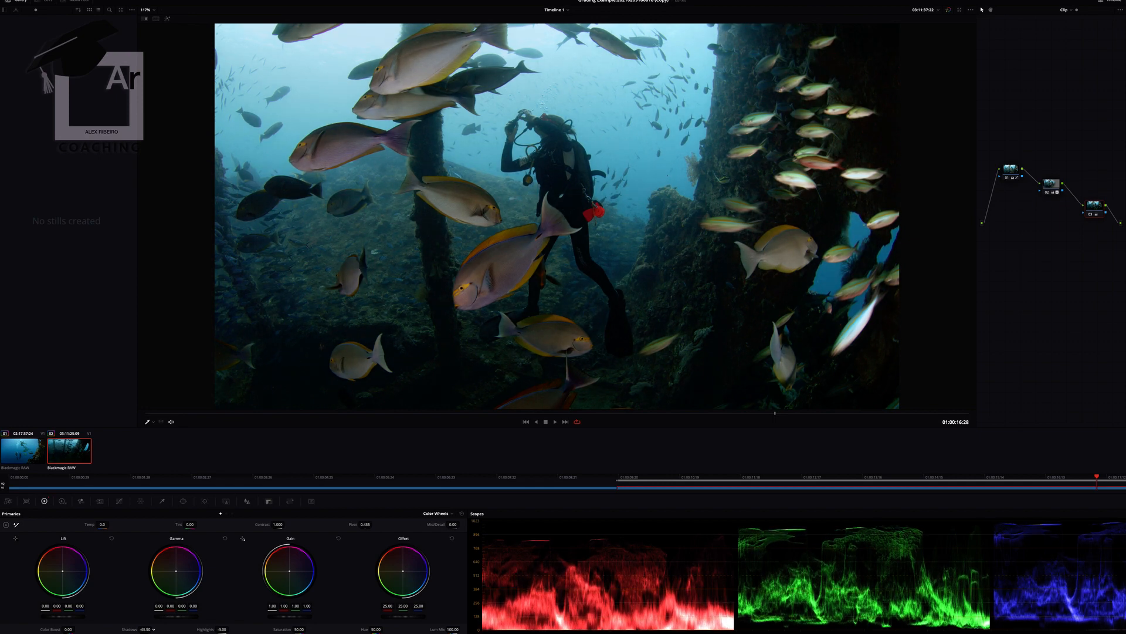
# - Pull down the upper part of the third node's red custom curve and reduce the red saturation to 0.75 on Hue Vs Sat
pyautogui.click(119, 501)
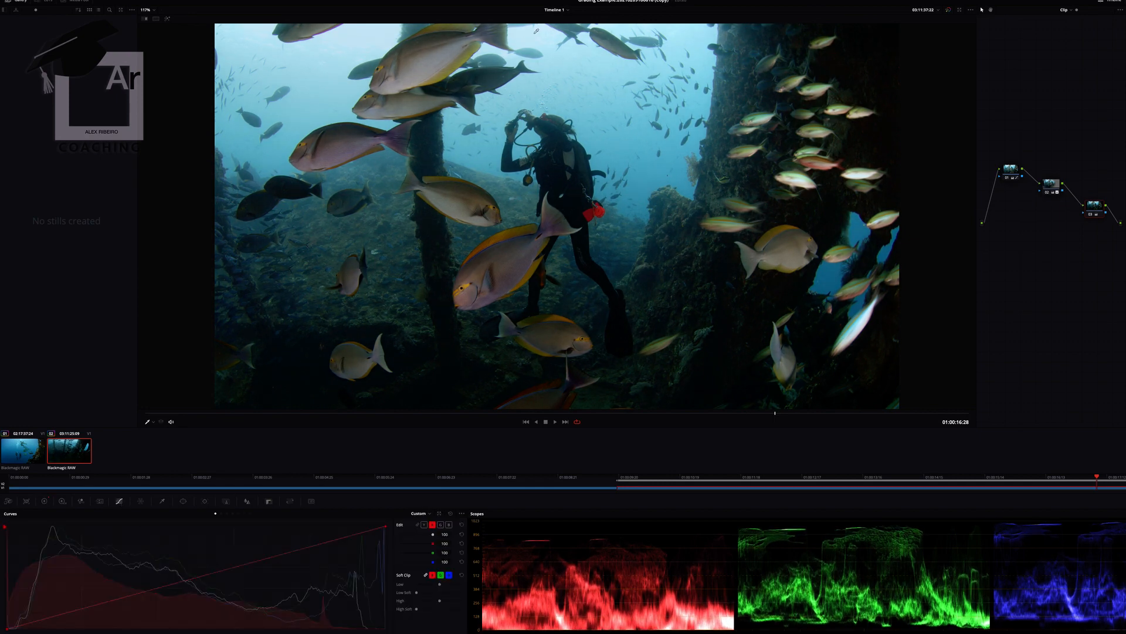
pyautogui.click(246, 564)
pyautogui.moveTo(327, 546)
pyautogui.mouseDown()
pyautogui.moveTo(338, 549)
pyautogui.moveTo(325, 535)
pyautogui.moveTo(336, 548)
pyautogui.mouseUp()
pyautogui.click(228, 514)
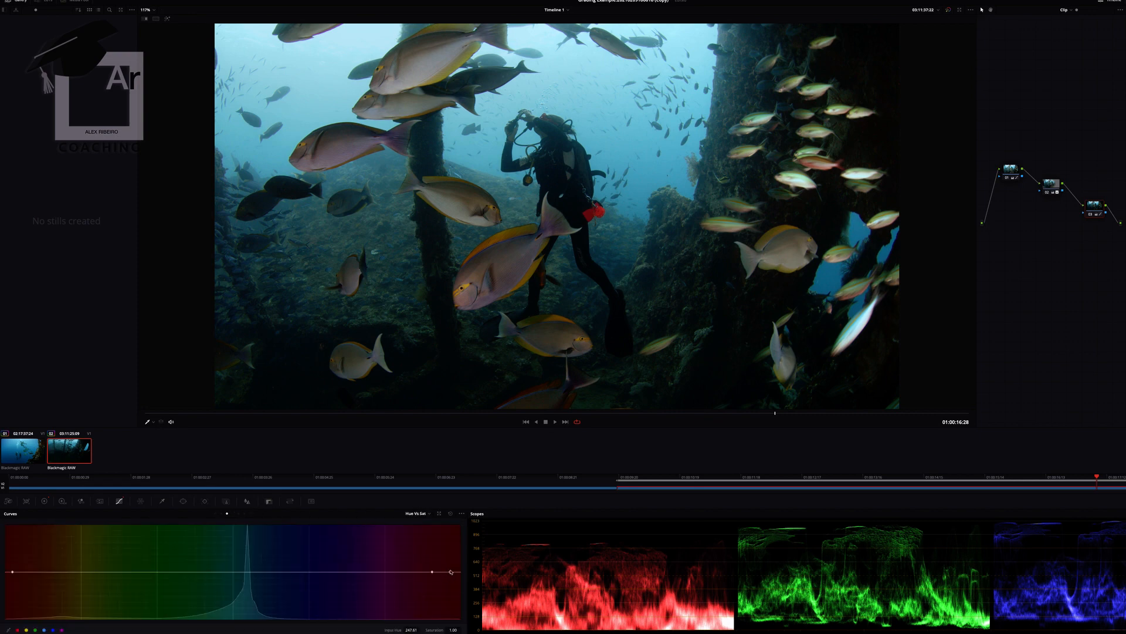
pyautogui.moveTo(452, 572); pyautogui.dragTo(453, 585)
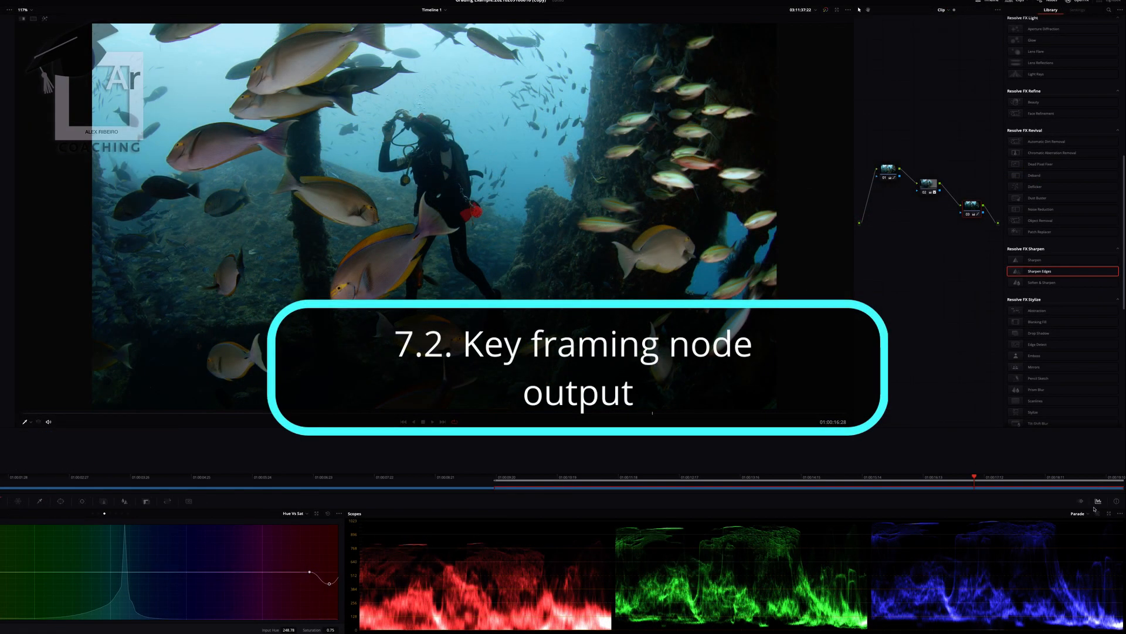
# - Show the keyframes and key settings, and set the third node's key output gain to 0 at the clip start, 01:00:09:14
pyautogui.click(1081, 500)
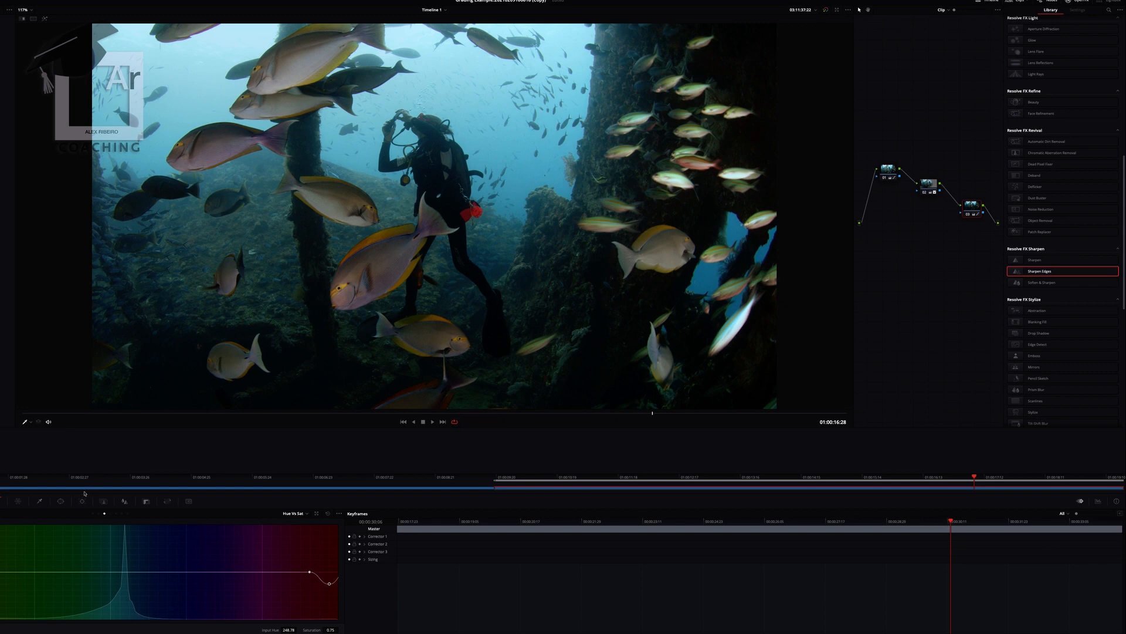
pyautogui.click(146, 502)
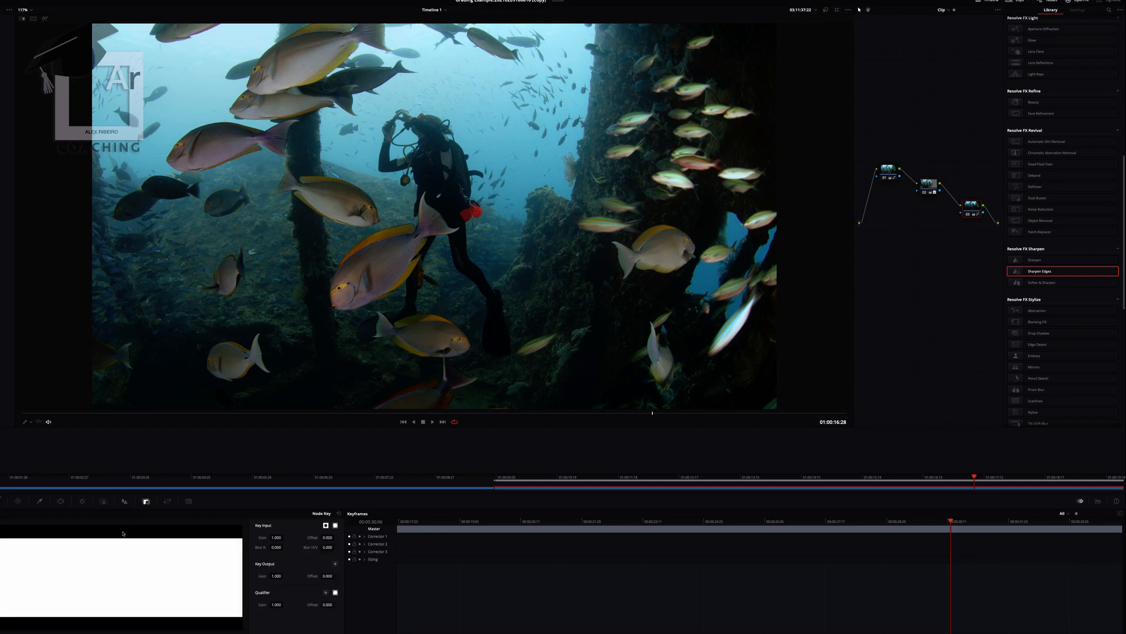
pyautogui.moveTo(951, 521); pyautogui.dragTo(393, 549)
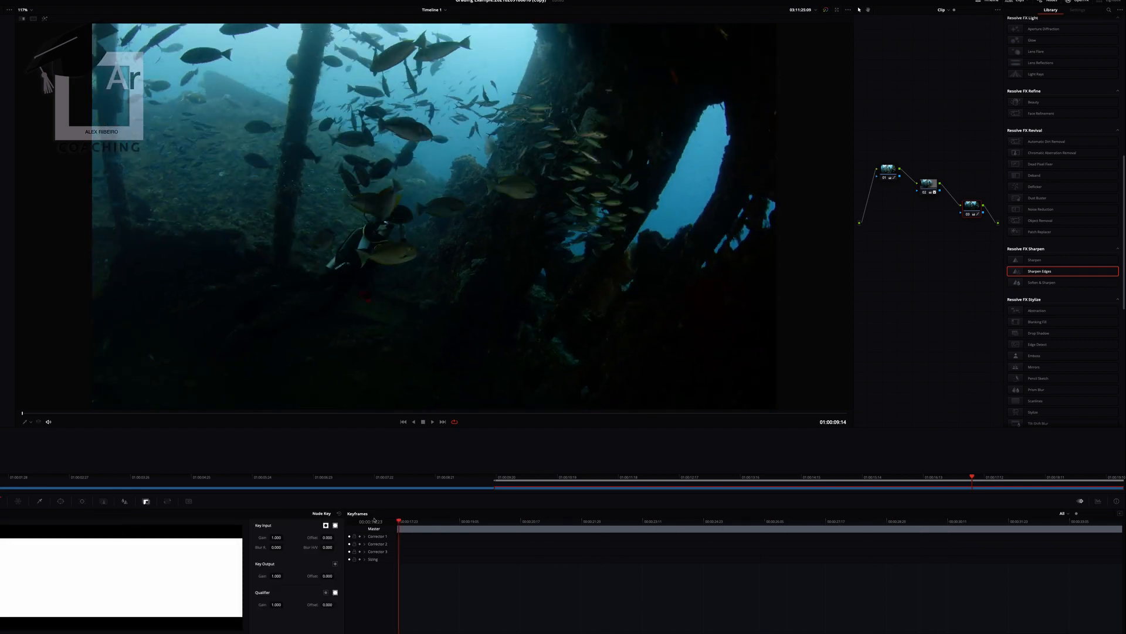
pyautogui.moveTo(277, 577); pyautogui.dragTo(261, 576)
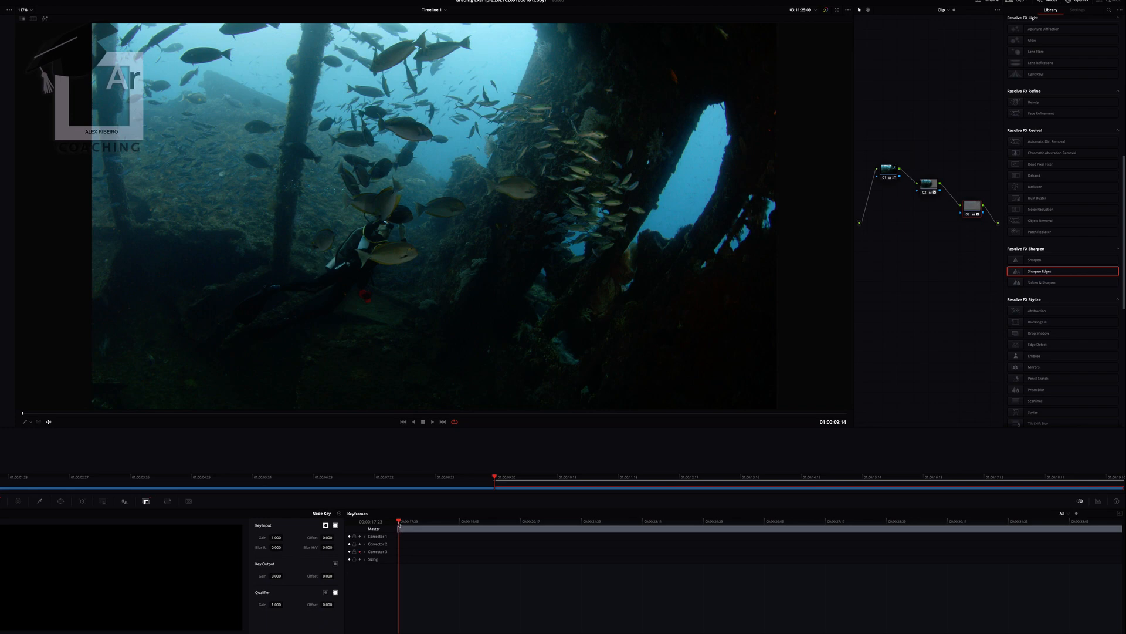
# - Keyframe the third node's key output gain at 01:00:10:29, 01:00:12:08 and 01:00:13:09, raising it gradually
pyautogui.moveTo(399, 522); pyautogui.dragTo(510, 519)
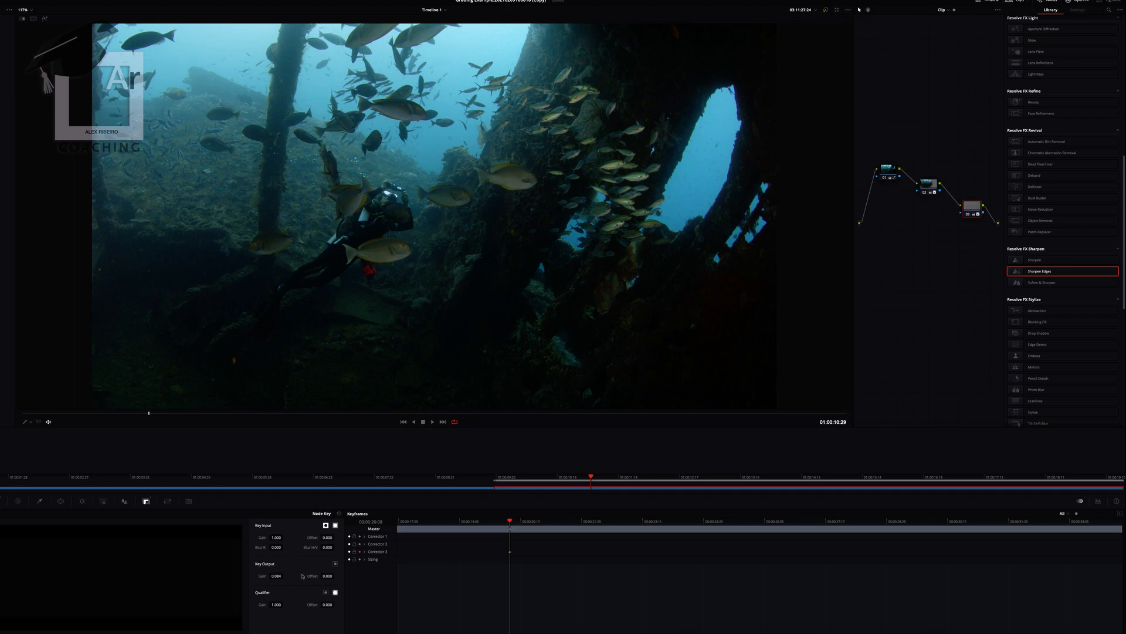
pyautogui.moveTo(563, 521); pyautogui.dragTo(608, 522)
pyautogui.moveTo(274, 576); pyautogui.dragTo(285, 576)
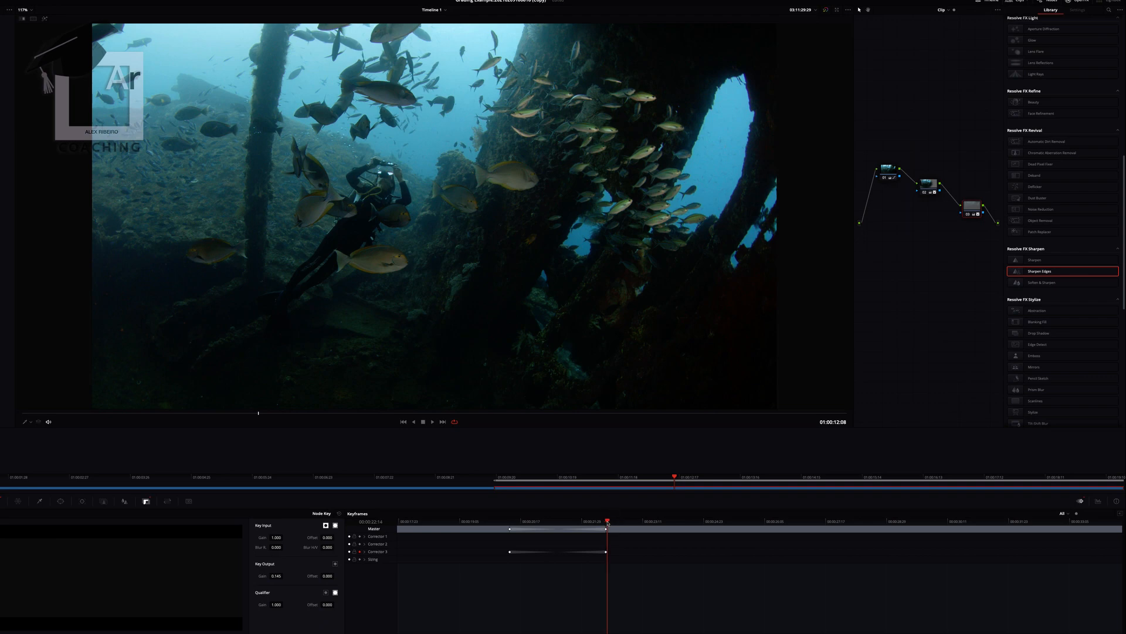
pyautogui.click(683, 521)
pyautogui.moveTo(274, 576); pyautogui.dragTo(284, 576)
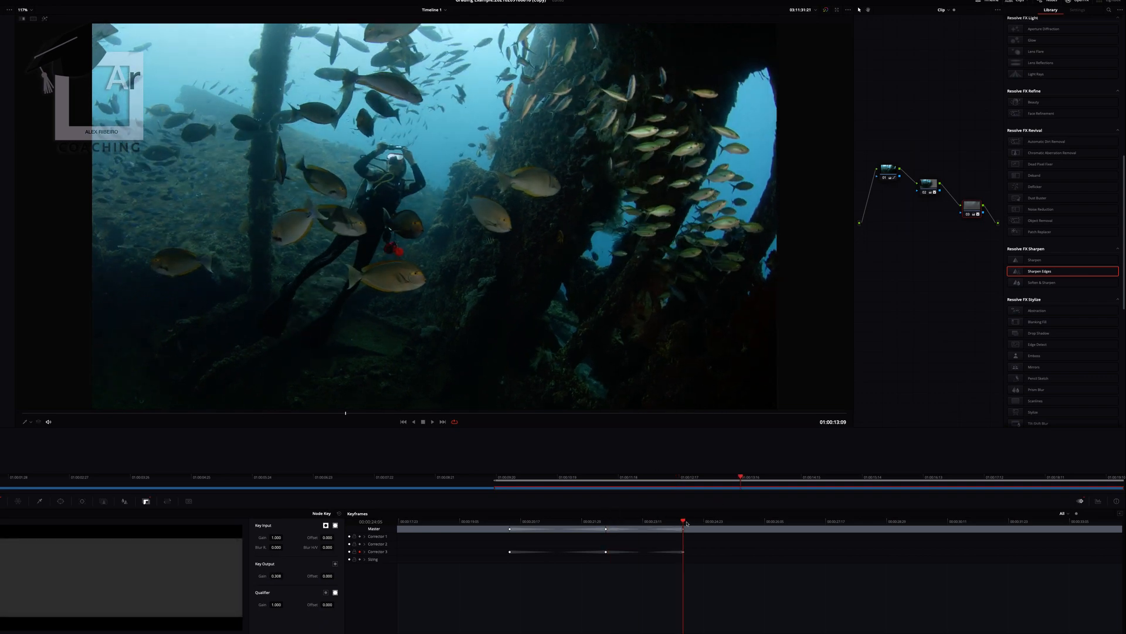
# - Keyframe the third node's key output gain to about 0.5 at 01:00:15:14 and 1 at 01:00:16:24, and play the clip from its start
pyautogui.press('space')
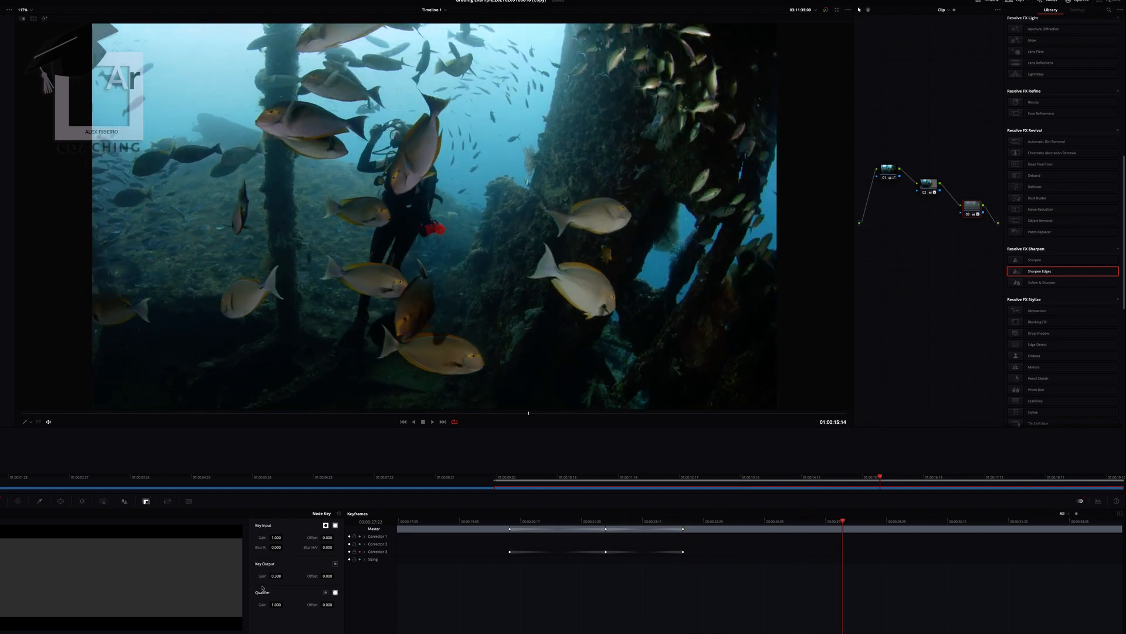
pyautogui.moveTo(284, 575); pyautogui.dragTo(305, 576)
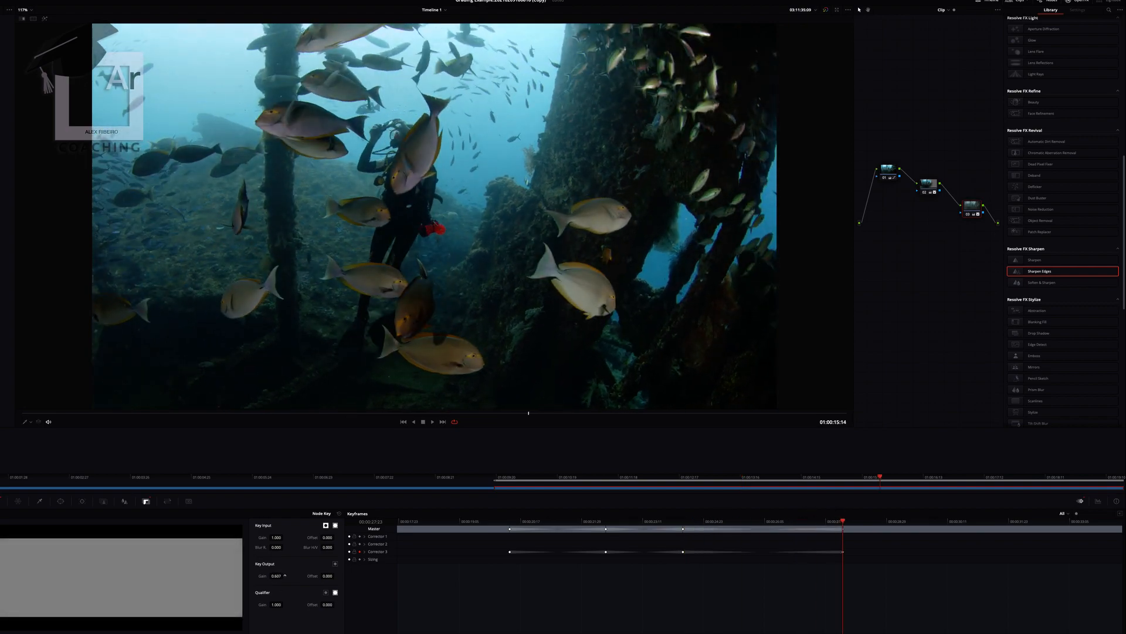
pyautogui.click(906, 522)
pyautogui.moveTo(911, 527); pyautogui.dragTo(944, 527)
pyautogui.moveTo(276, 576); pyautogui.dragTo(285, 576)
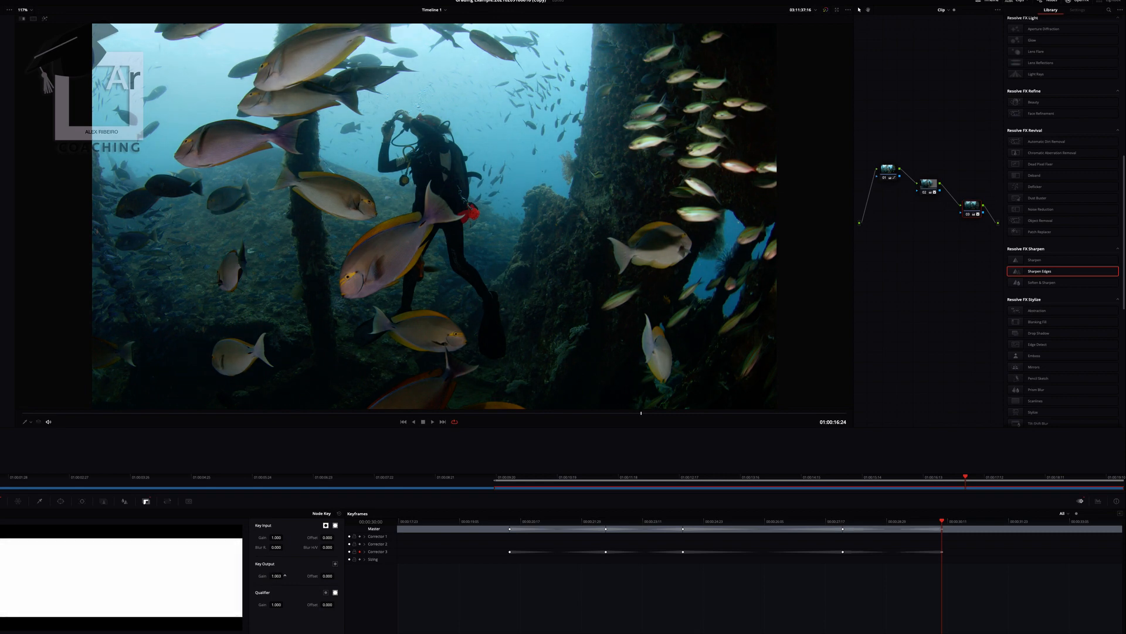
pyautogui.press('Up')
pyautogui.press('space')
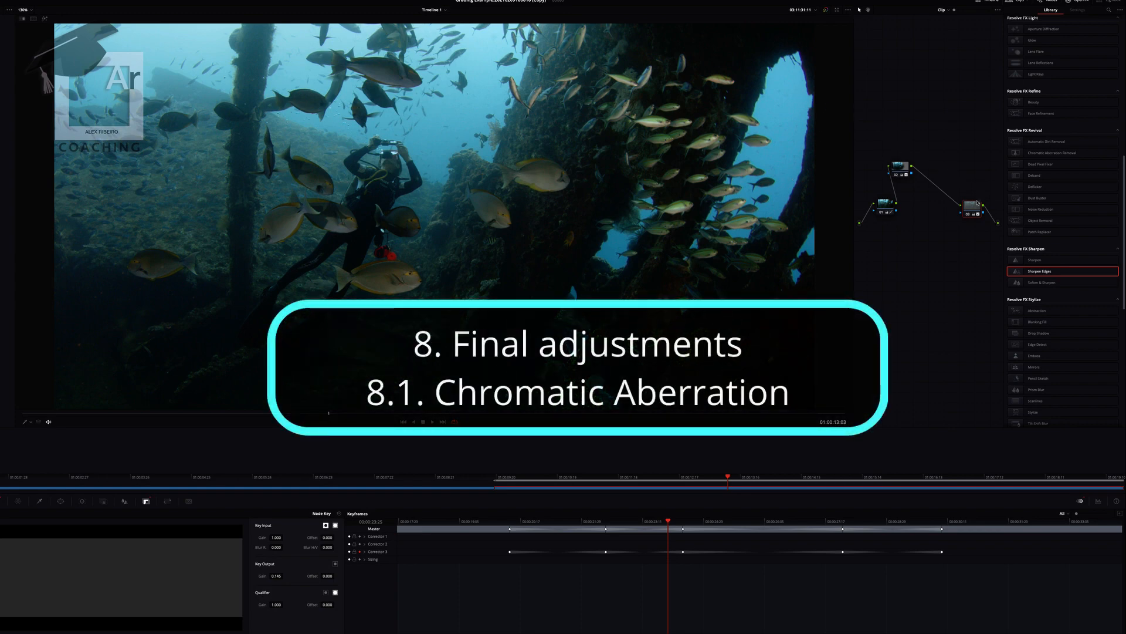
# - Move the third node up, insert Chromatic Aberration Removal between it and the output, and lower the Blue/Yellow Scale
pyautogui.moveTo(978, 203); pyautogui.dragTo(917, 108)
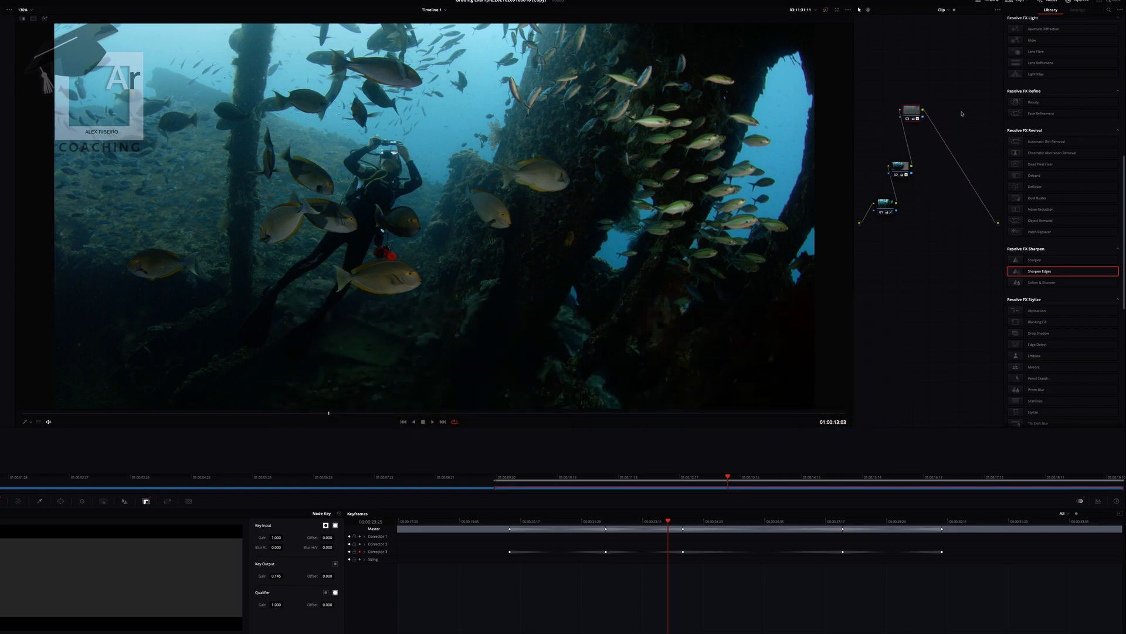
pyautogui.moveTo(1052, 152); pyautogui.dragTo(965, 170)
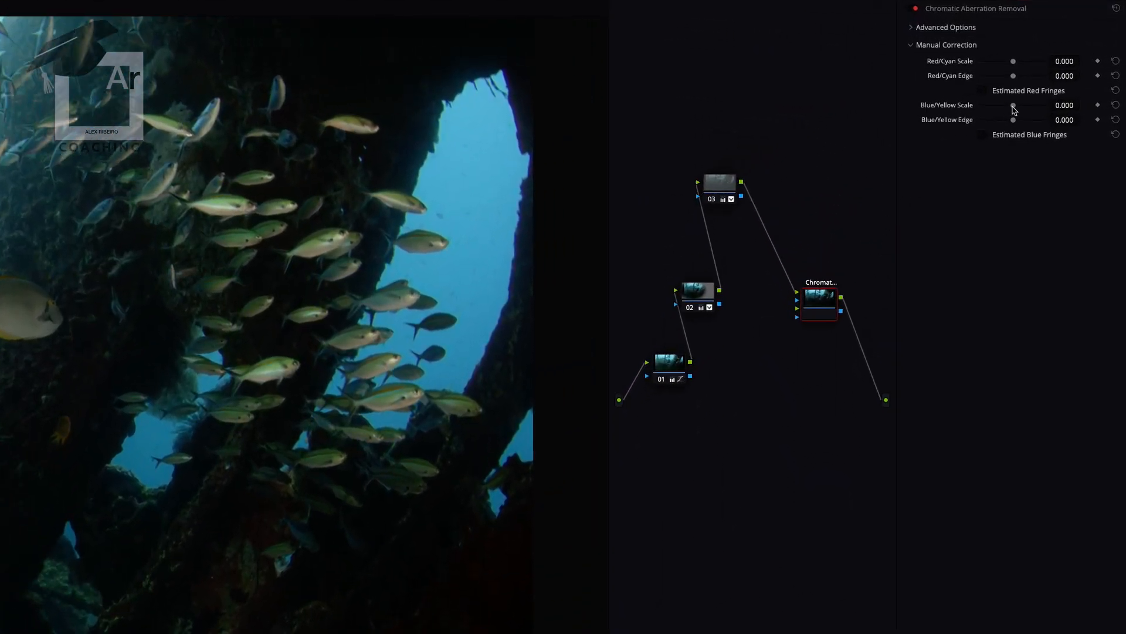
pyautogui.moveTo(1014, 106); pyautogui.dragTo(990, 107)
# - Insert a corrector node after Chromatic Aberration Removal and set up temporal noise reduction on it with frame count, motion options and thresholds
pyautogui.rightClick(761, 346)
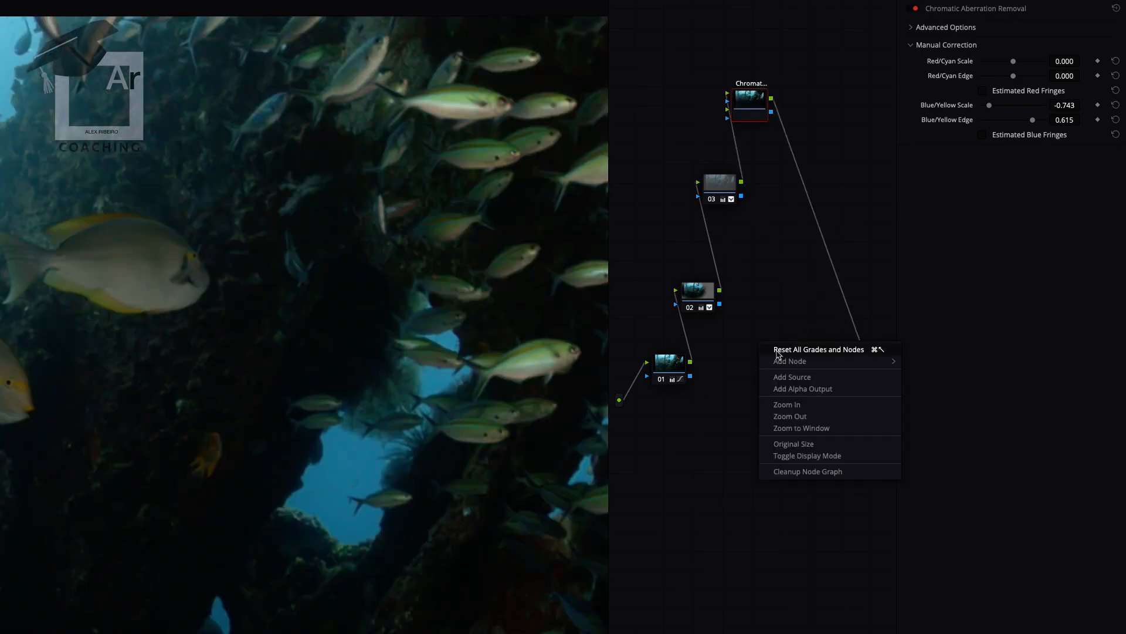
pyautogui.moveTo(817, 362)
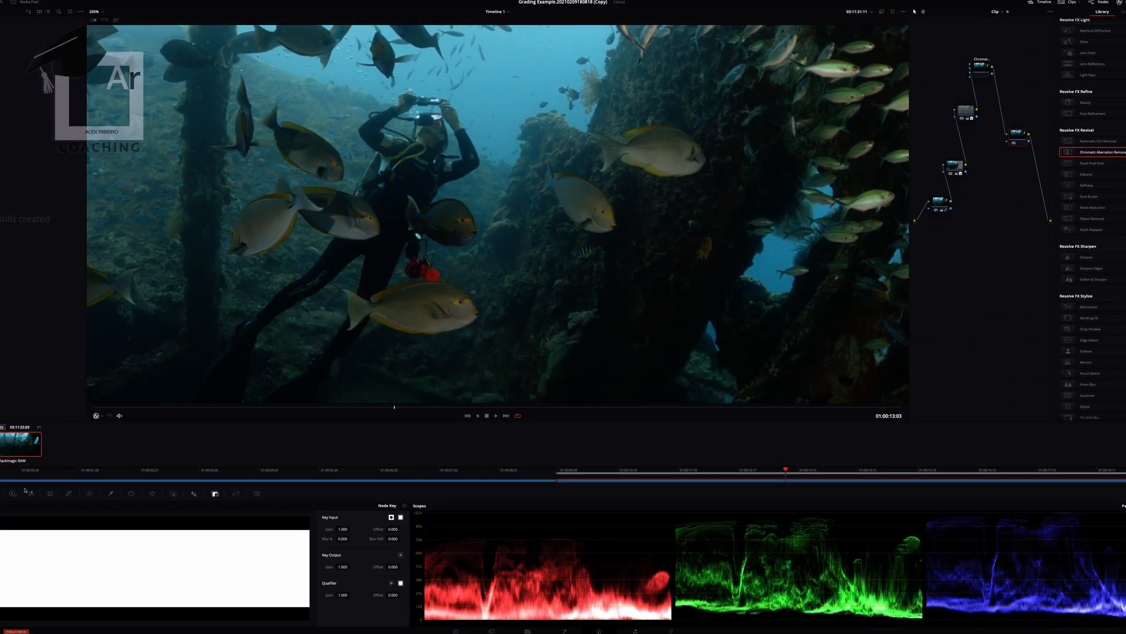
pyautogui.click(50, 493)
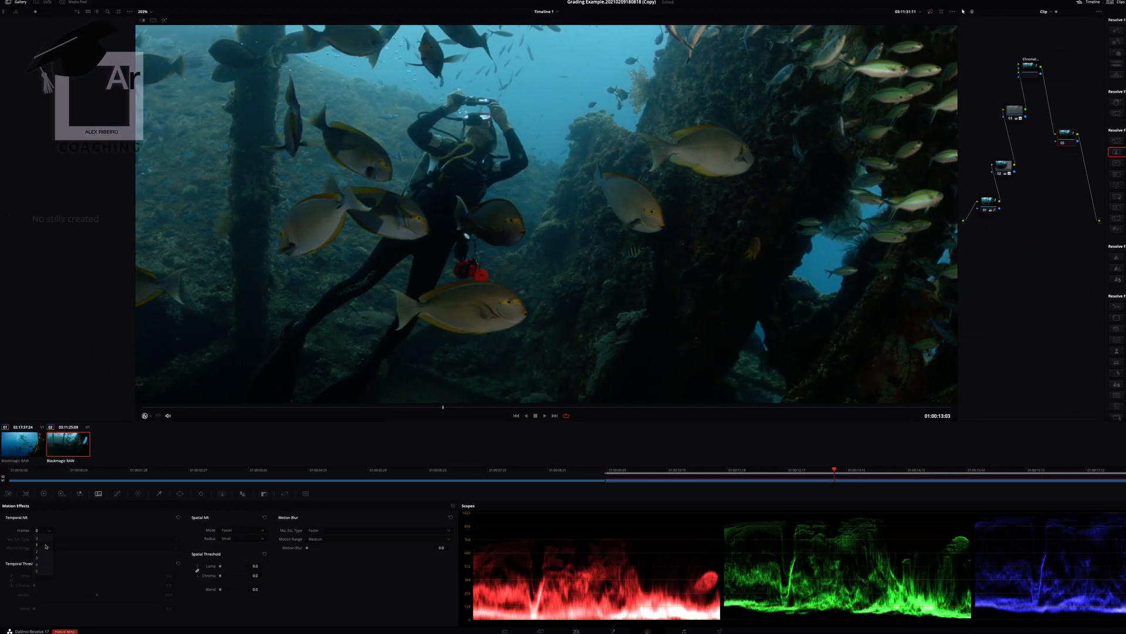
pyautogui.click(47, 557)
pyautogui.click(54, 539)
pyautogui.click(55, 547)
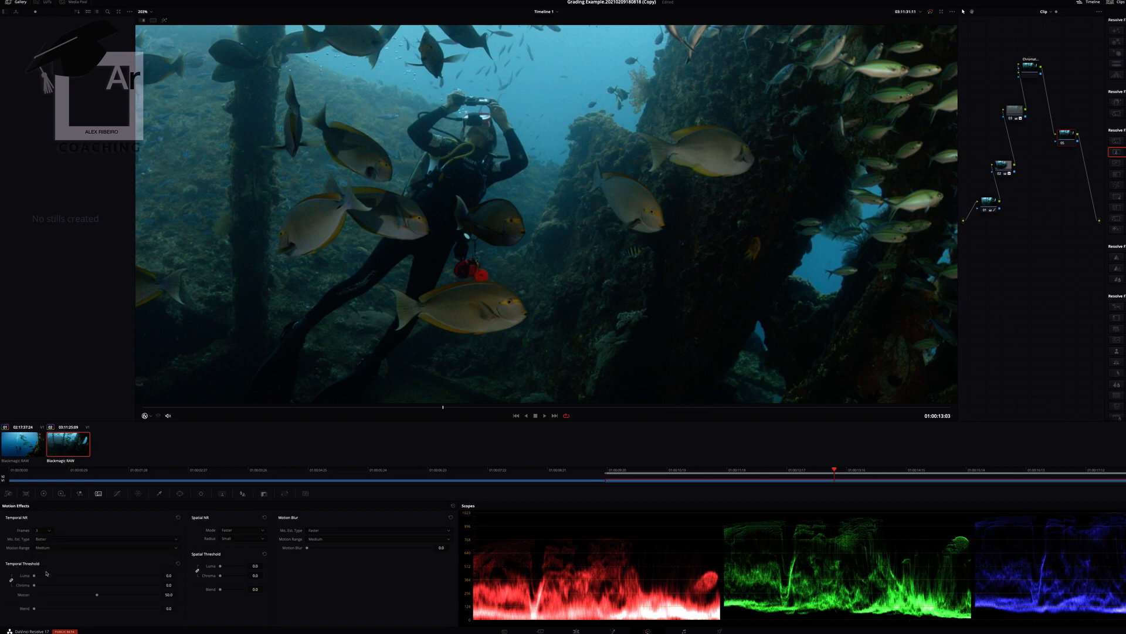
pyautogui.click(76, 576)
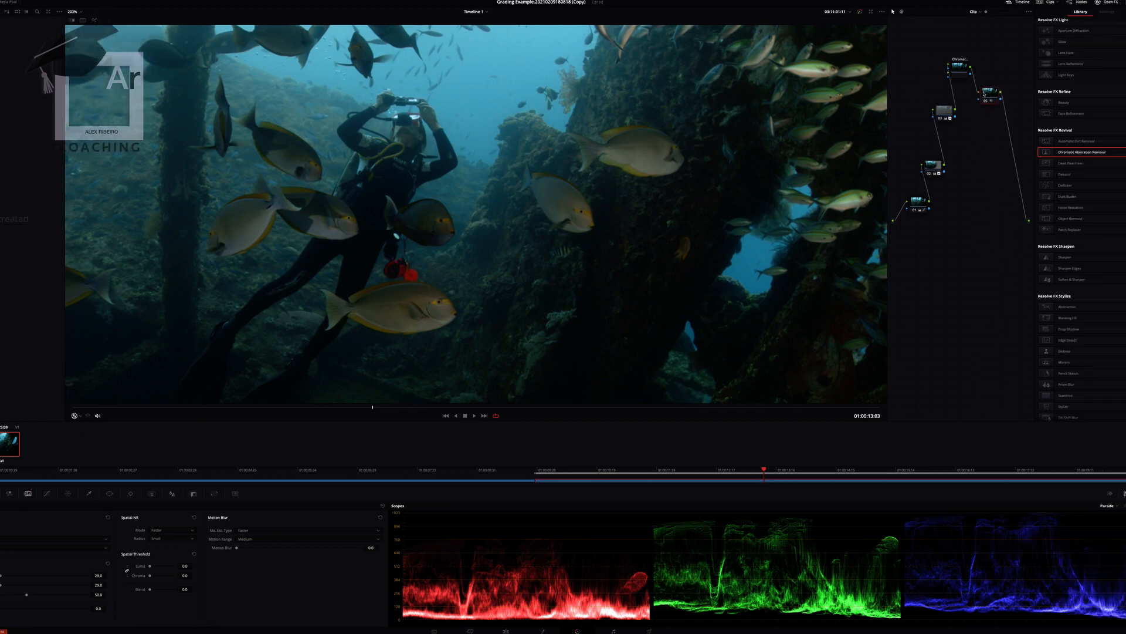
# - Insert another corrector node between the noise reduction node and the output, and set its Mid/Detail to about 84
pyautogui.rightClick(963, 241)
pyautogui.moveTo(973, 252)
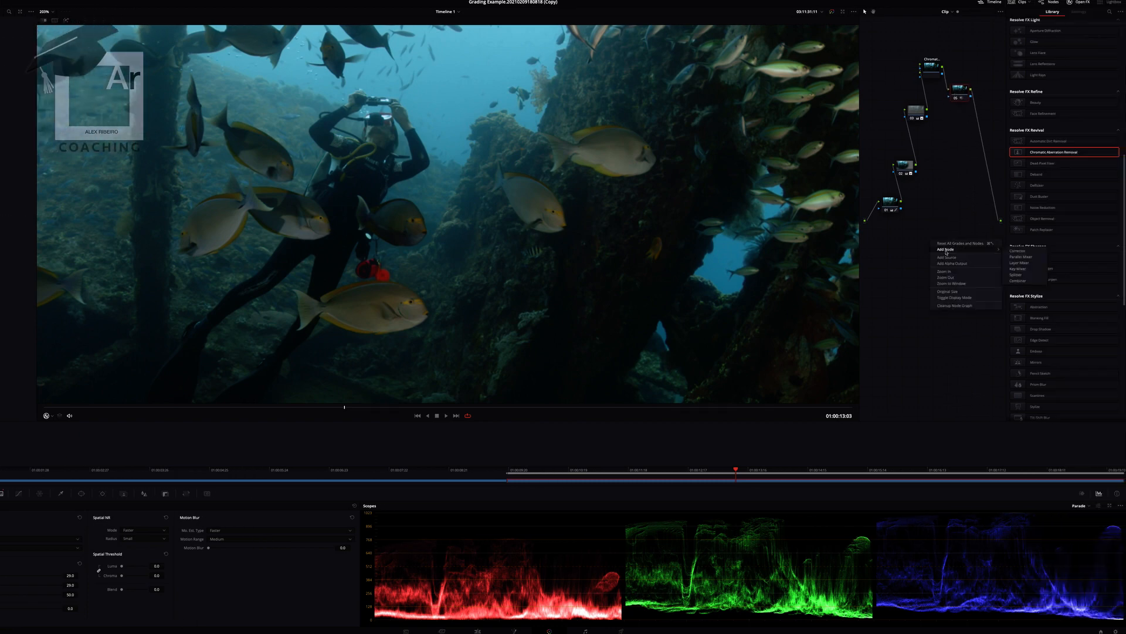
pyautogui.click(1018, 251)
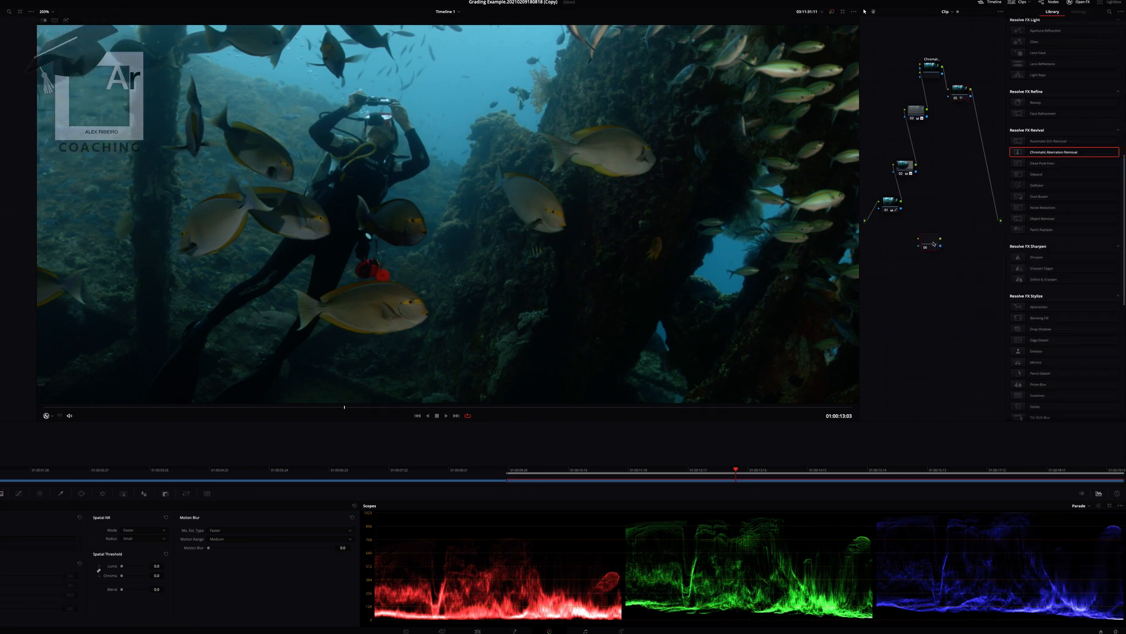
pyautogui.moveTo(939, 245); pyautogui.dragTo(991, 139)
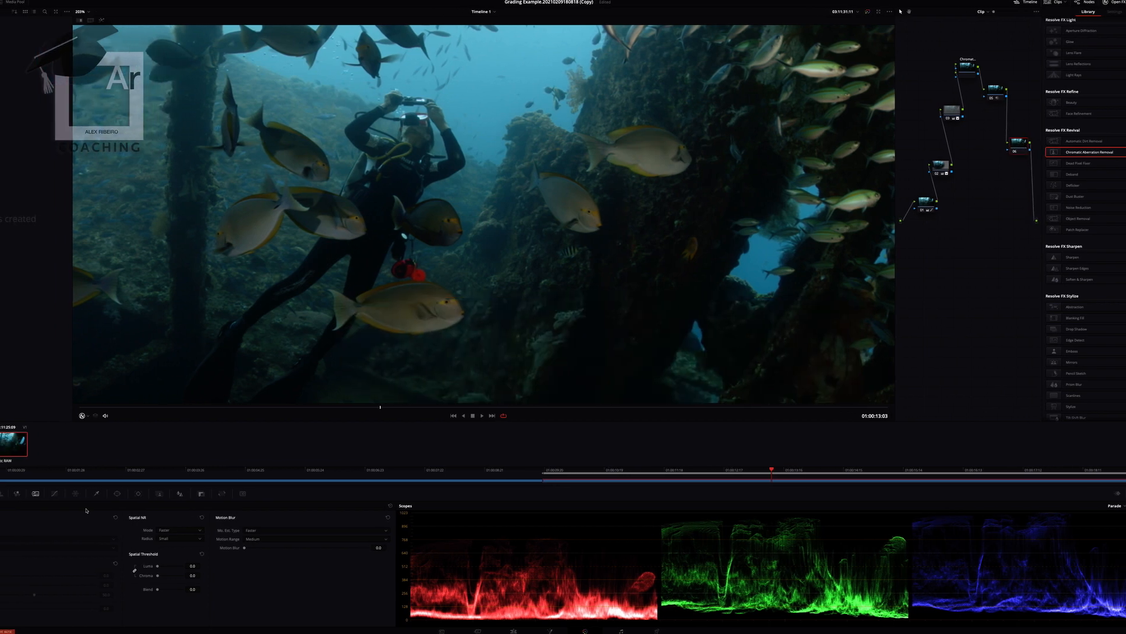
pyautogui.click(27, 493)
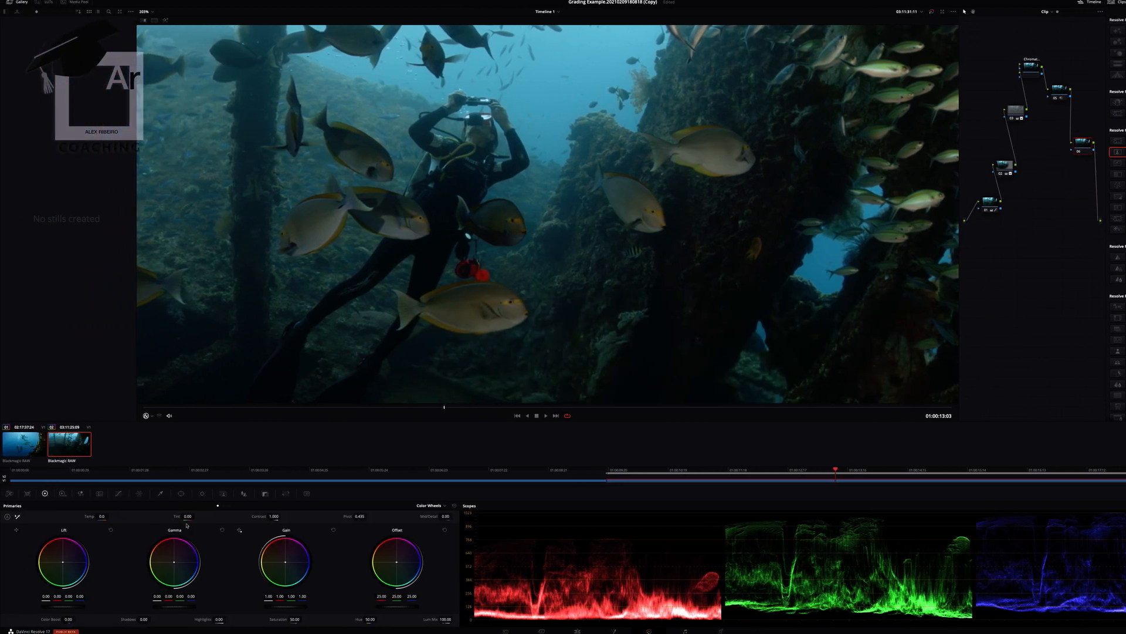
pyautogui.moveTo(446, 517); pyautogui.dragTo(519, 516)
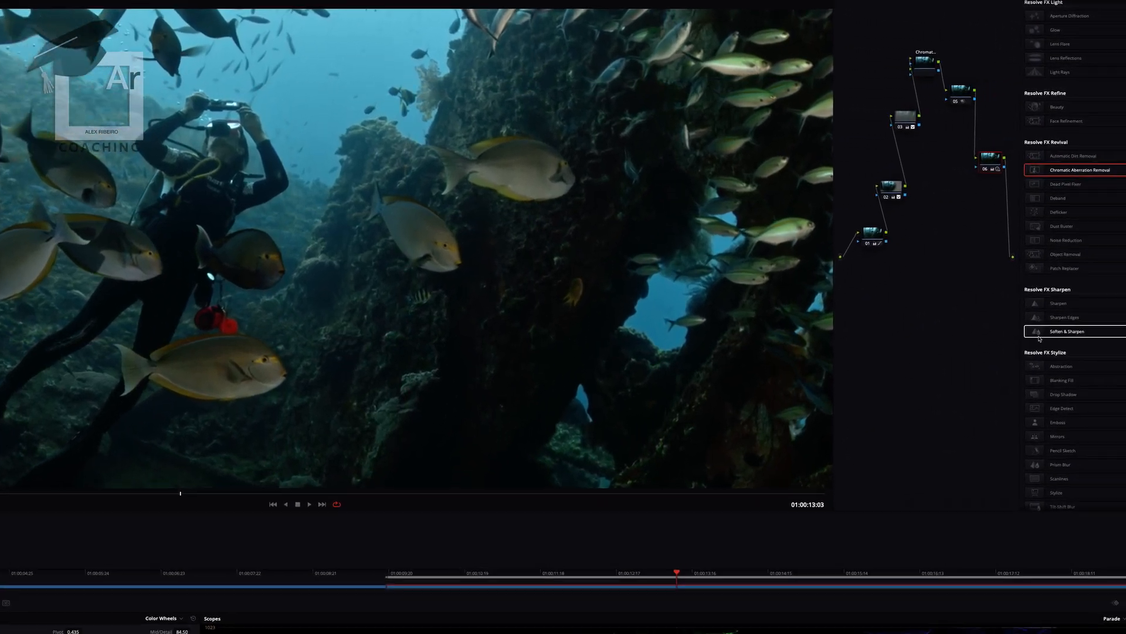
# - Add the Sharpen Edges effect as a node between node 06 and the output
pyautogui.moveTo(1118, 282)
pyautogui.mouseDown()
pyautogui.moveTo(1106, 270)
pyautogui.moveTo(1116, 281)
pyautogui.mouseUp()
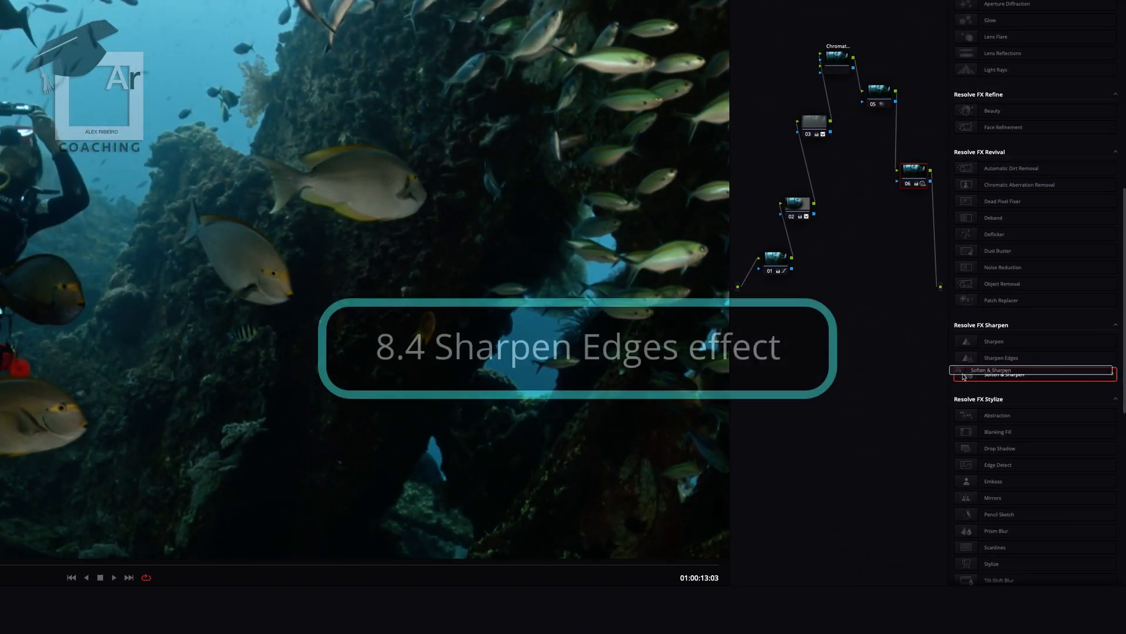
pyautogui.moveTo(963, 377); pyautogui.dragTo(966, 376)
pyautogui.moveTo(973, 359); pyautogui.dragTo(937, 250)
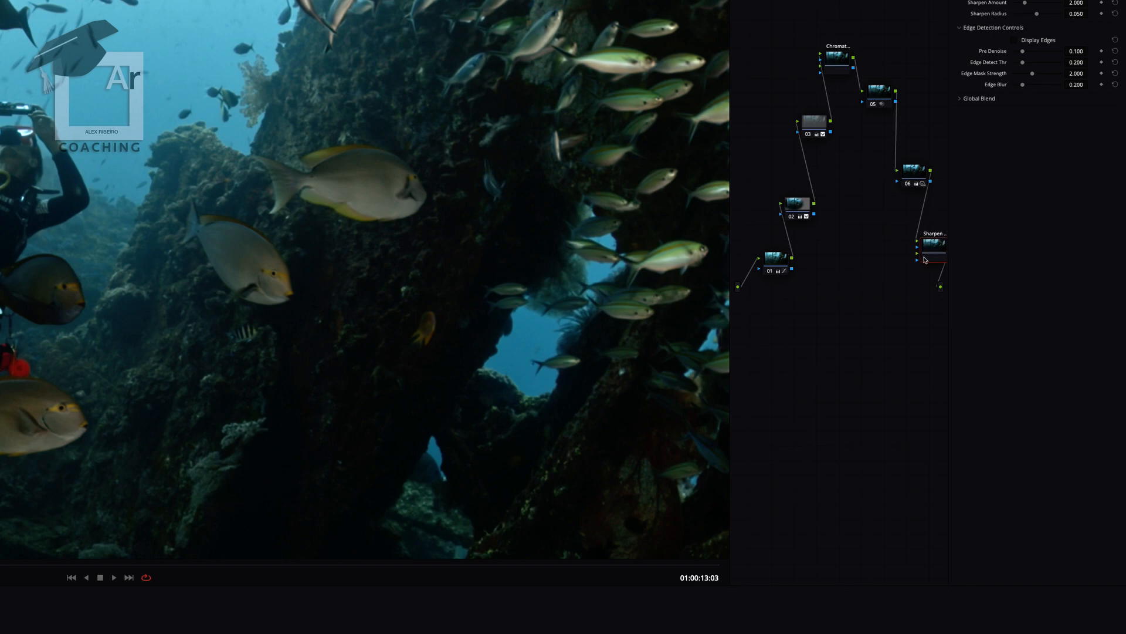
# - Preview the edges detected by Sharpen Edges and compare the image with the effect disabled and enabled
pyautogui.click(1014, 40)
pyautogui.click(1015, 40)
pyautogui.hotkey('ctrl', 'd')
pyautogui.hotkey('ctrl', 'd')
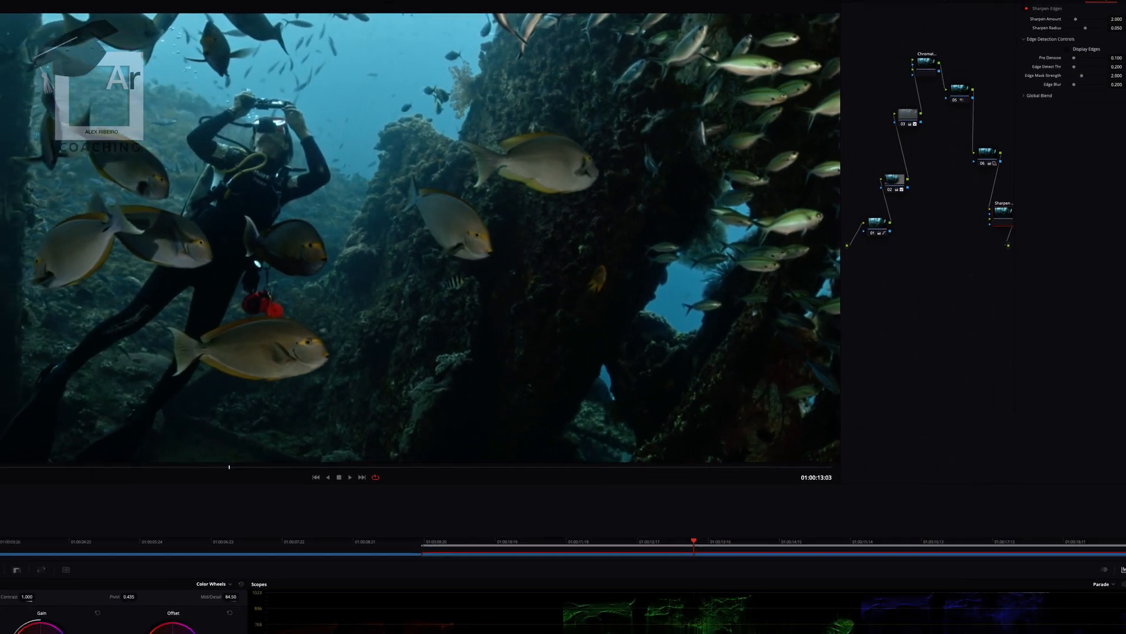
# - On node 01, adjust the water's hue with Hue vs Hue, and raise the cyan-blue saturation with a broad Hue vs Sat curve
pyautogui.click(97, 11)
pyautogui.click(98, 21)
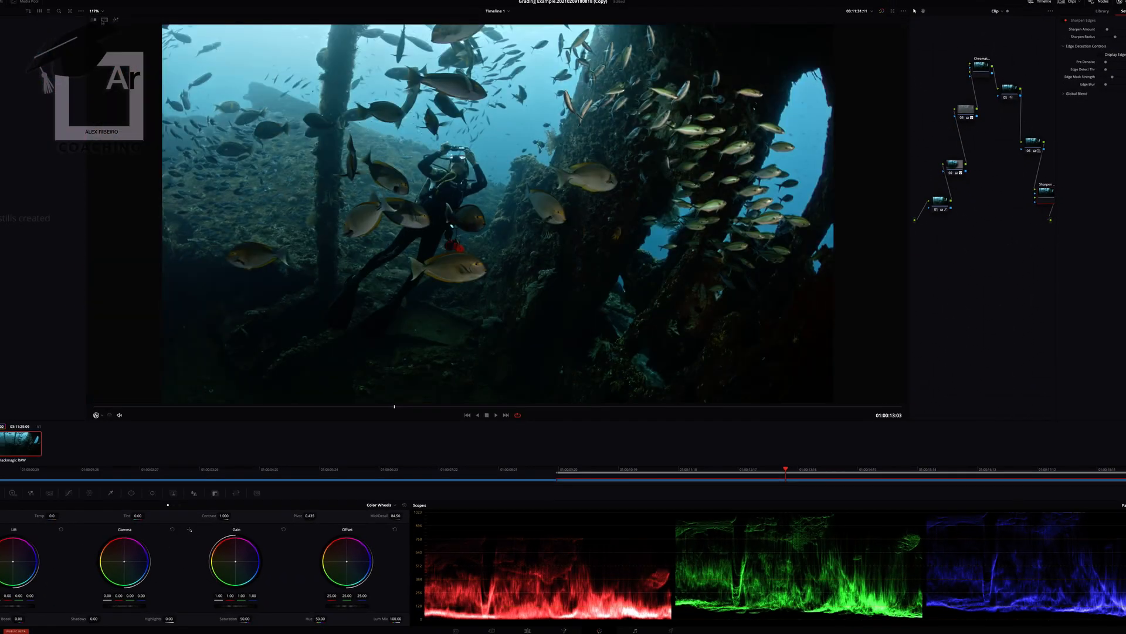
pyautogui.click(941, 206)
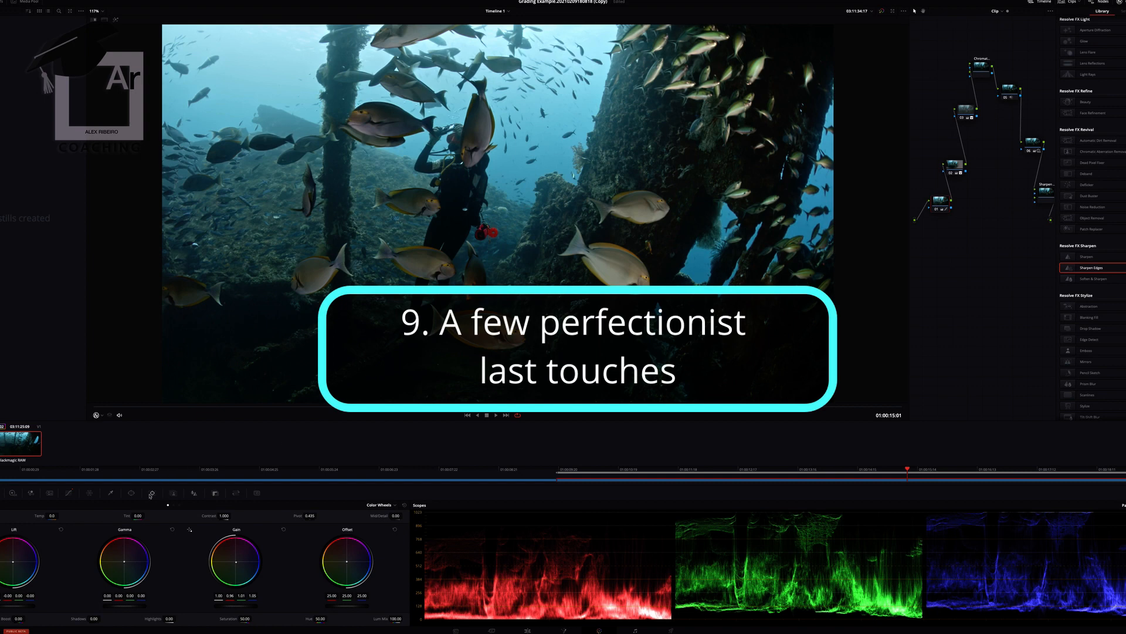
pyautogui.click(69, 494)
pyautogui.click(169, 505)
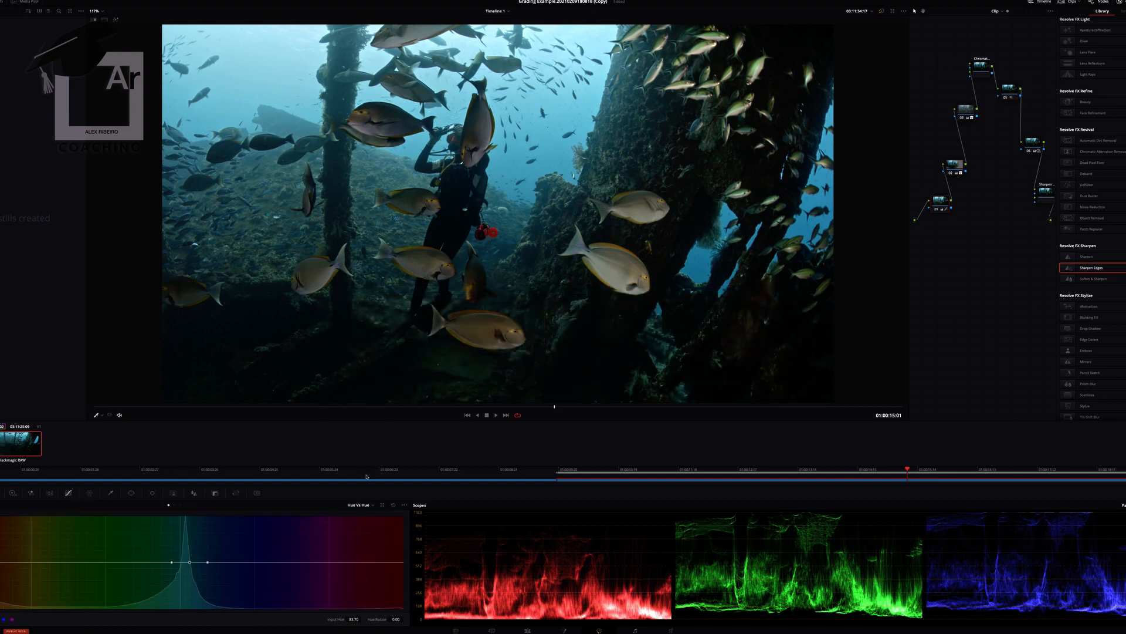
pyautogui.moveTo(189, 563); pyautogui.dragTo(189, 562)
pyautogui.click(175, 506)
pyautogui.moveTo(214, 563); pyautogui.dragTo(263, 562)
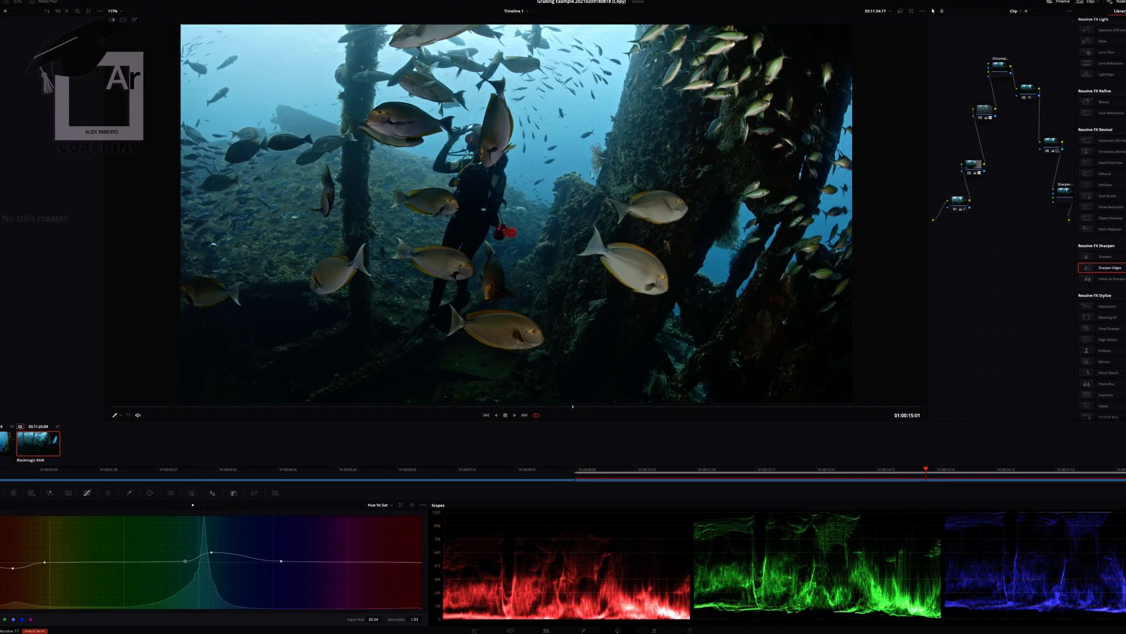
# - Lower the clip's White Level slightly in the Camera Raw gamma controls
pyautogui.click(8, 493)
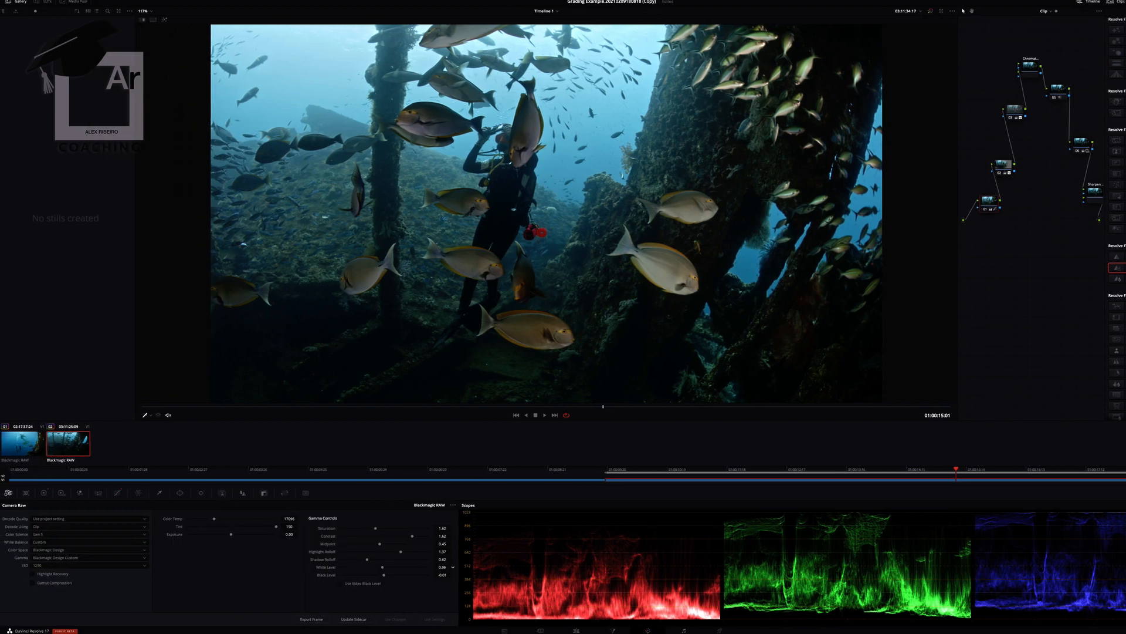
pyautogui.click(453, 568)
pyautogui.click(453, 567)
pyautogui.click(453, 567)
pyautogui.click(453, 567)
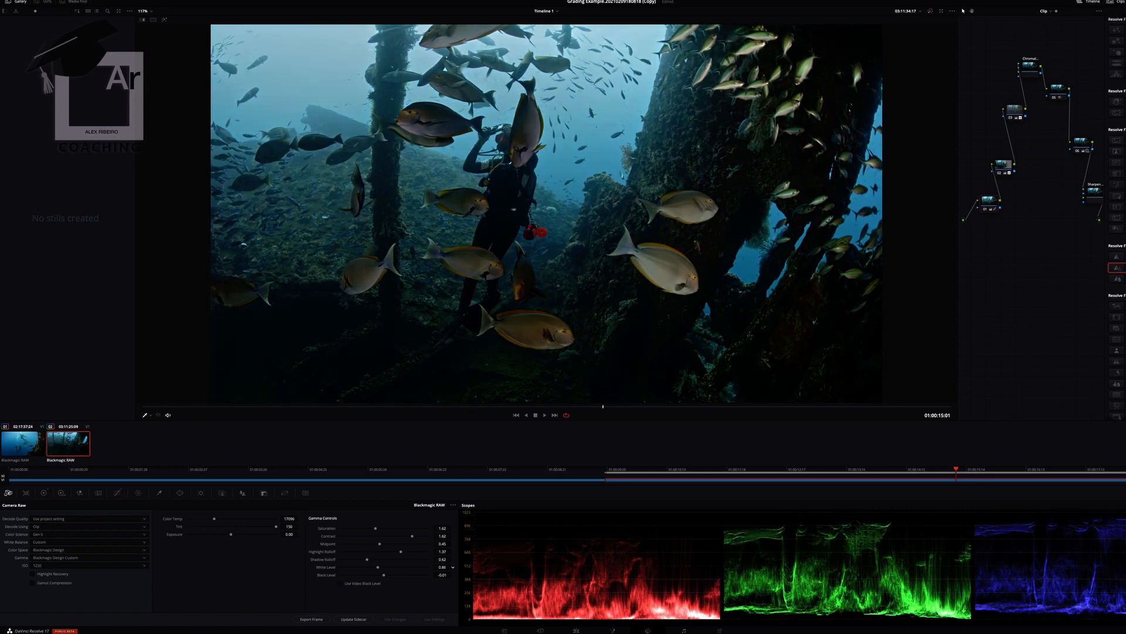
pyautogui.click(453, 567)
pyautogui.click(453, 567)
pyautogui.click(453, 567)
pyautogui.click(453, 566)
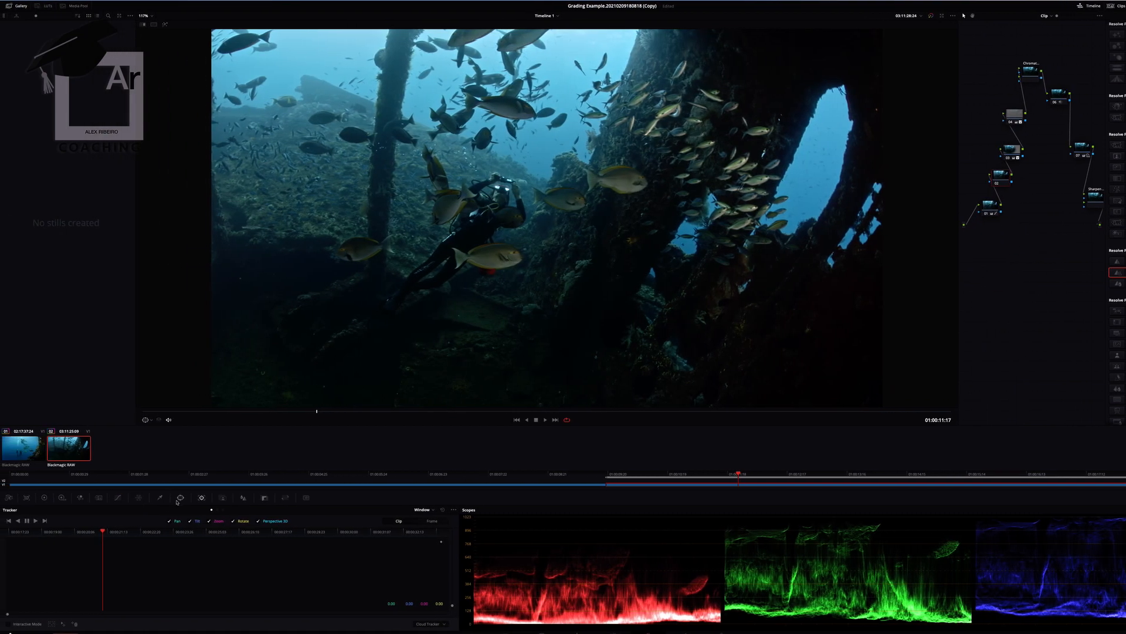
# - Add a circular power window on node 02, enlarge it well beyond the diver, and widen its soft edge
pyautogui.click(162, 497)
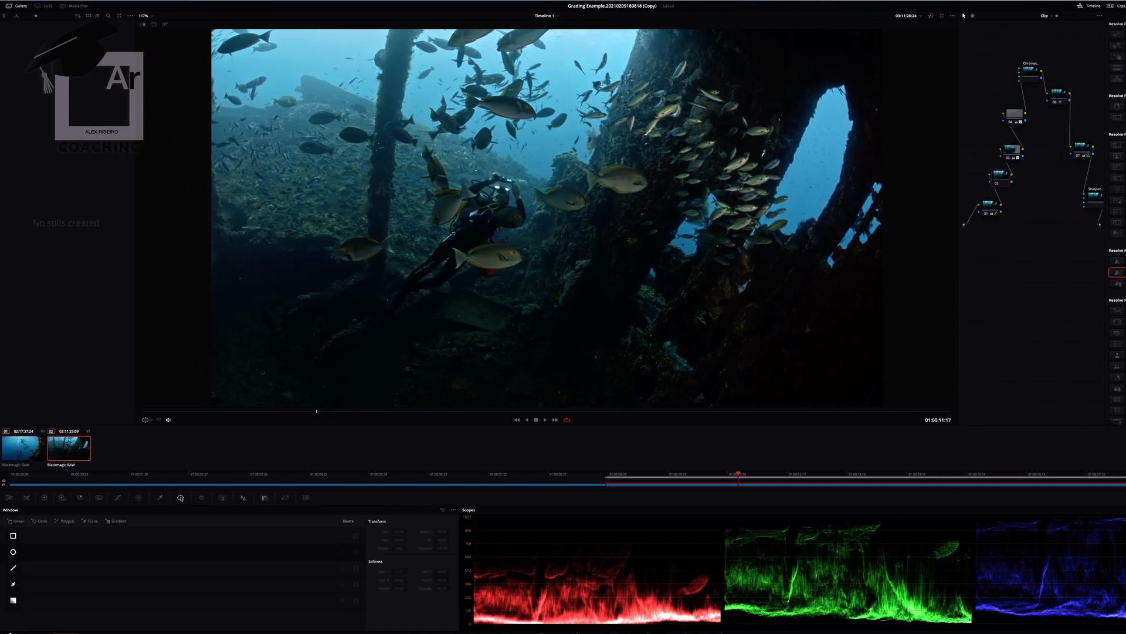
pyautogui.click(13, 552)
pyautogui.scroll(-4, 284, 151)
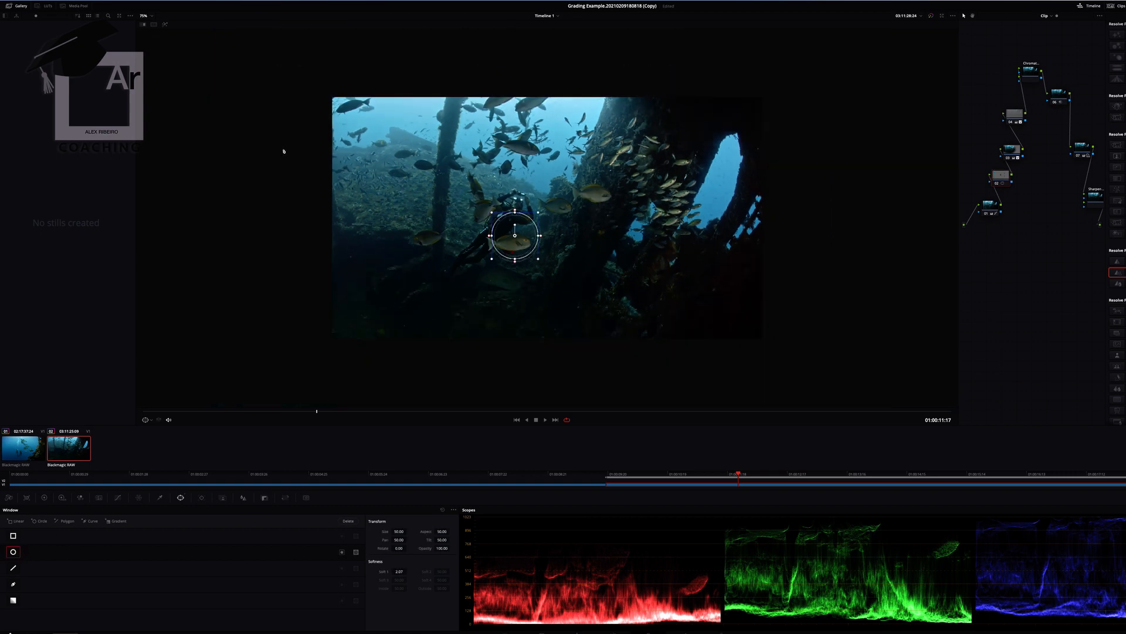
pyautogui.moveTo(538, 259); pyautogui.dragTo(628, 347)
pyautogui.moveTo(515, 350); pyautogui.dragTo(515, 388)
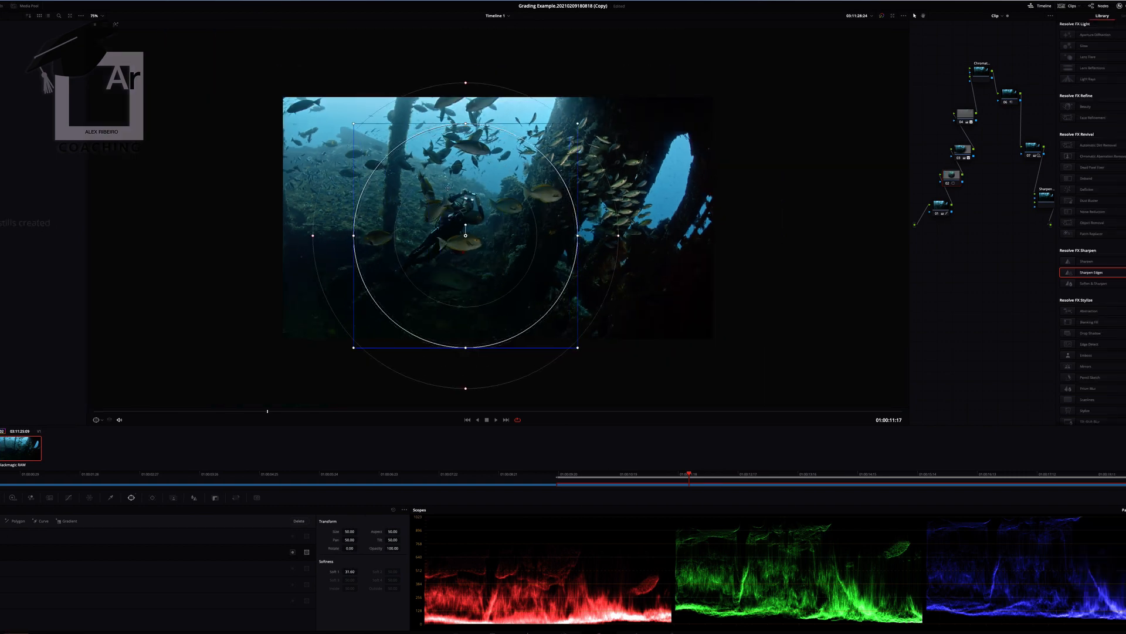
pyautogui.moveTo(402, 122); pyautogui.dragTo(324, 59)
pyautogui.moveTo(261, 36); pyautogui.dragTo(111, 30)
# - Reduce the red saturation on node 02 with Hue vs Sat, widening the falloff towards magenta and orange
pyautogui.click(69, 497)
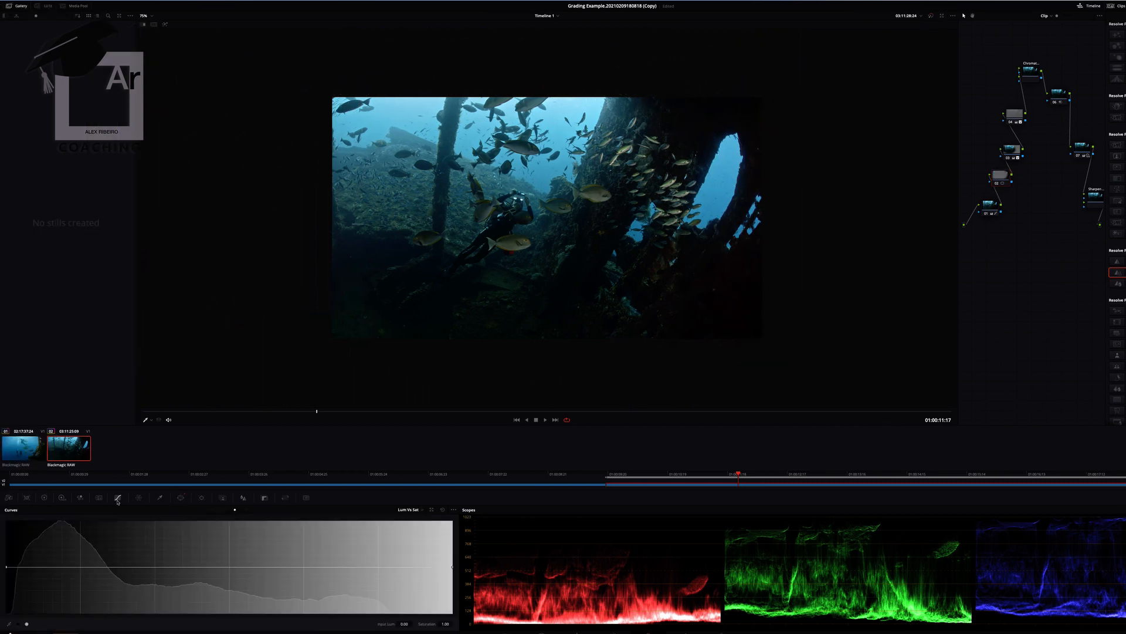
pyautogui.click(223, 509)
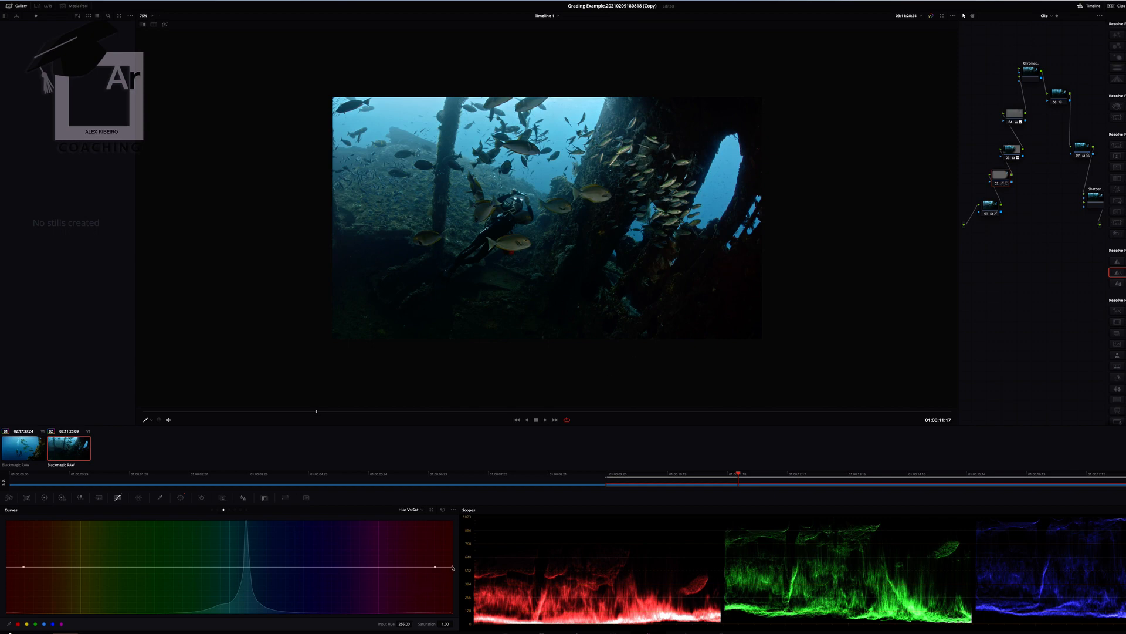
pyautogui.moveTo(452, 567); pyautogui.dragTo(392, 567)
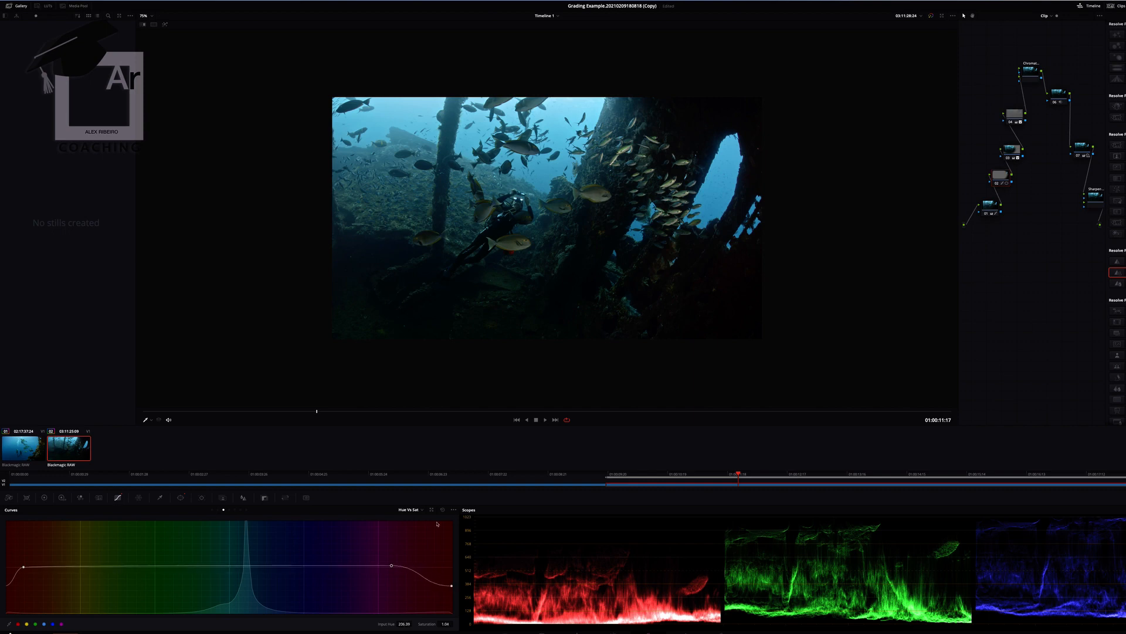
pyautogui.moveTo(23, 567); pyautogui.dragTo(43, 568)
pyautogui.press('super+equal')
pyautogui.press('super+equal')
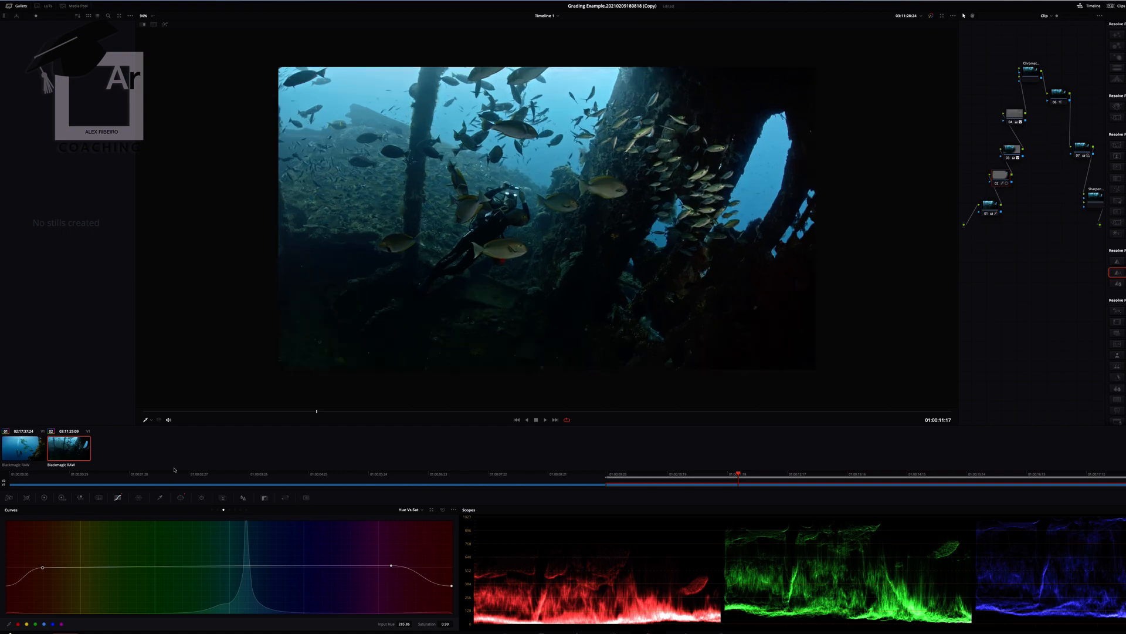